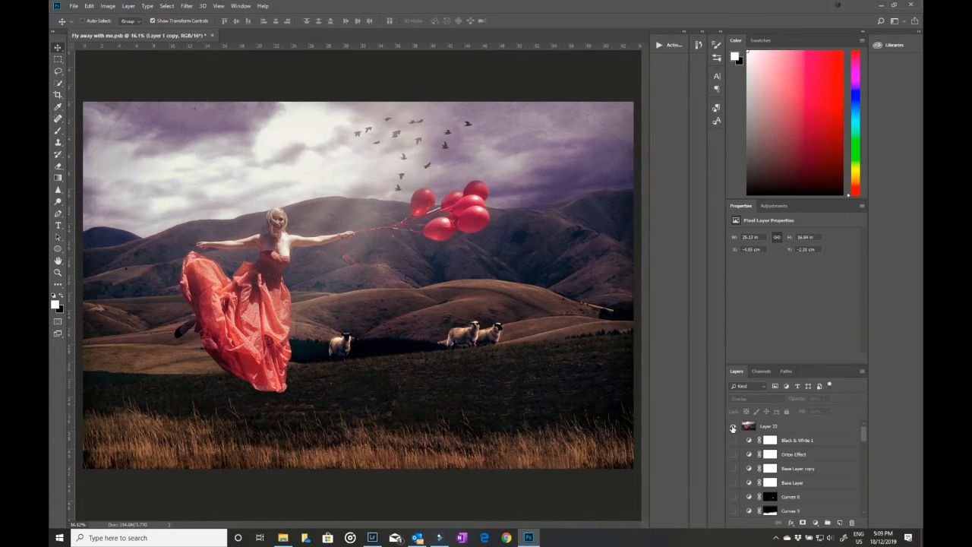
Step: Hide the finished composite layer at the top of the stack and enable Layer 1's mask to isolate the woman and balloons
{"action": "left_click", "coordinate": [734, 427]}
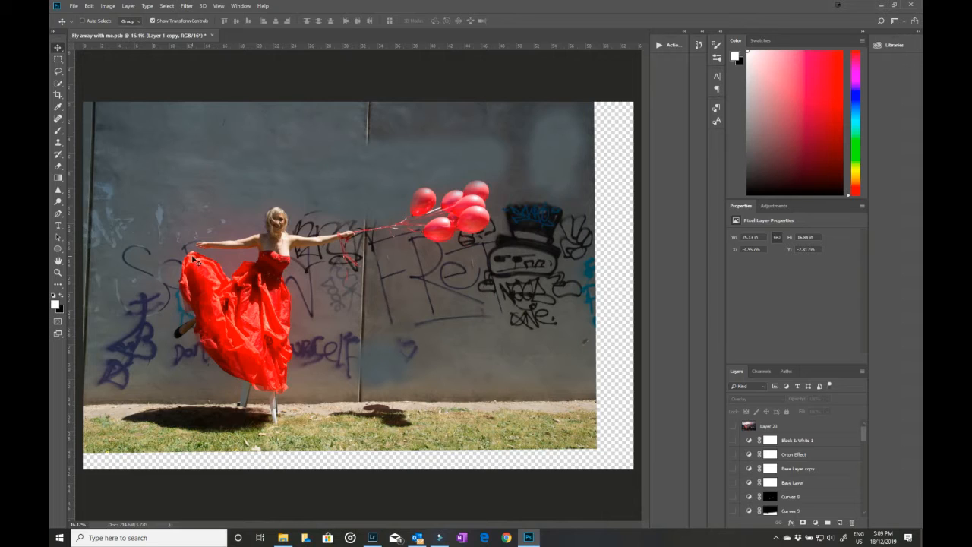
{"action": "scroll", "coordinate": [850, 486], "scroll_direction": "down", "scroll_amount": 5}
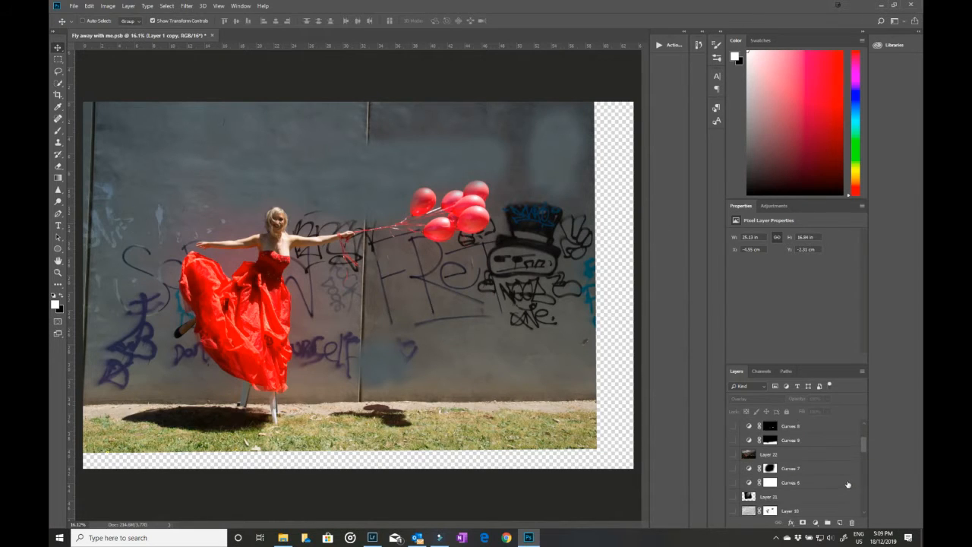
{"action": "scroll", "coordinate": [848, 484], "scroll_direction": "down", "scroll_amount": 5}
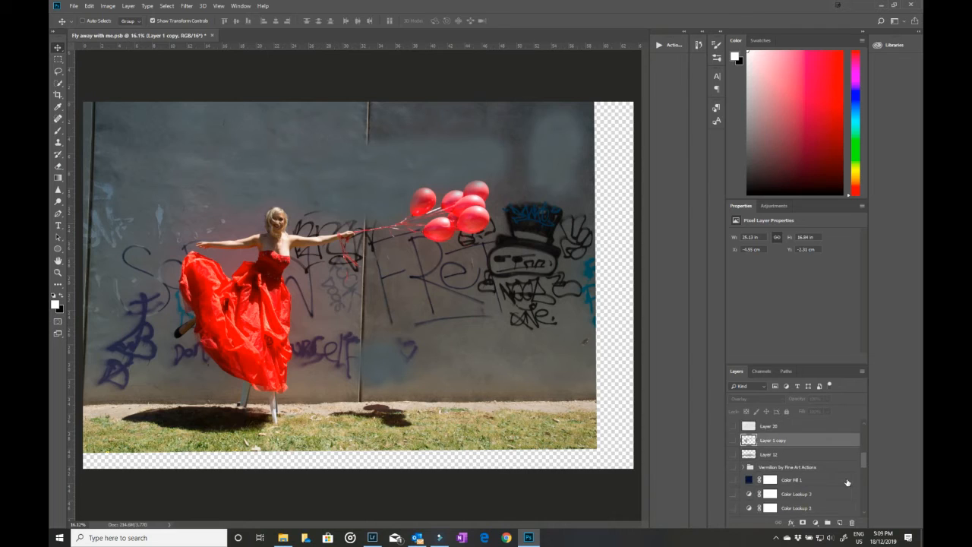
{"action": "scroll", "coordinate": [845, 478], "scroll_direction": "down", "scroll_amount": 5}
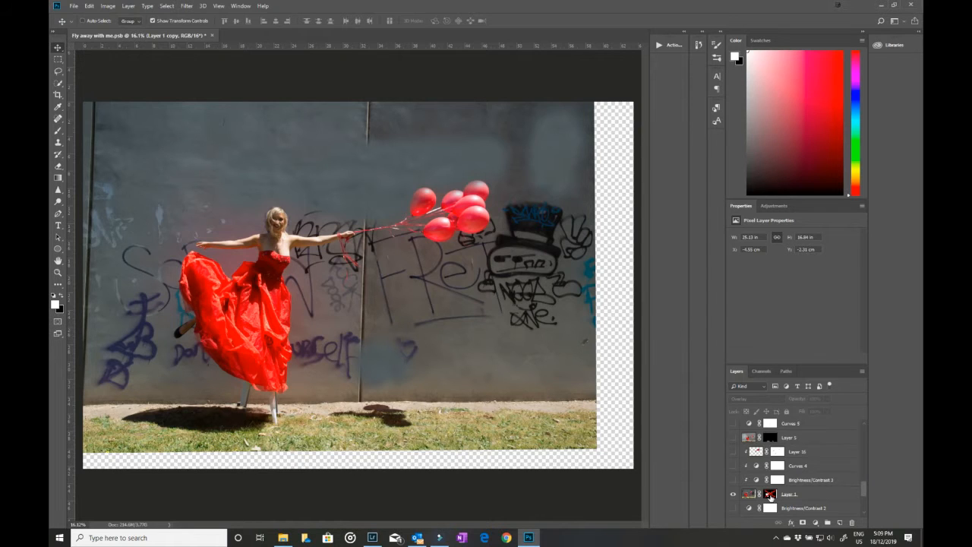
{"action": "left_click", "coordinate": [771, 494], "text": "shift"}
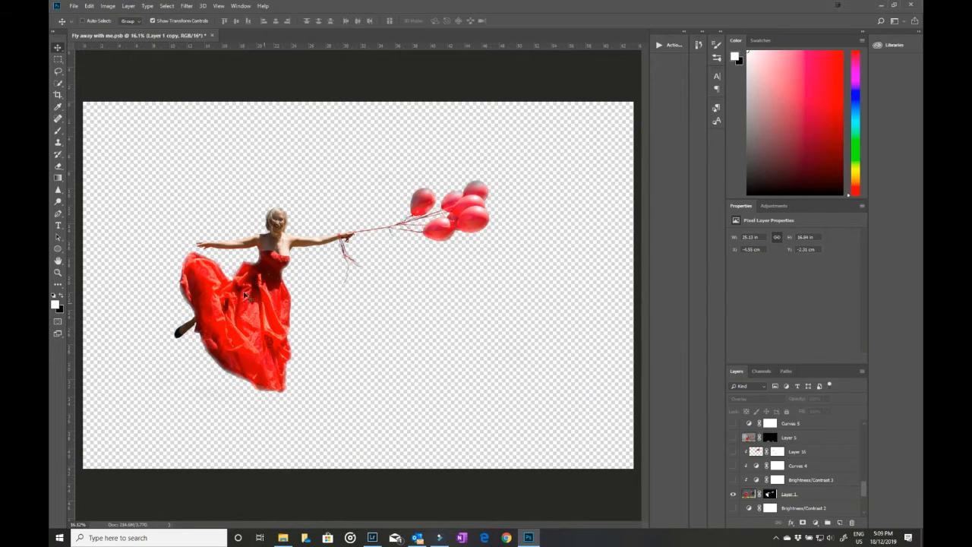
Step: Show the cloudy sky layer, the Layer 12 copy landscape and the clipped Layer 13 grass
{"action": "scroll", "coordinate": [838, 504], "scroll_direction": "down", "scroll_amount": 1}
{"action": "scroll", "coordinate": [838, 503], "scroll_direction": "down", "scroll_amount": 3}
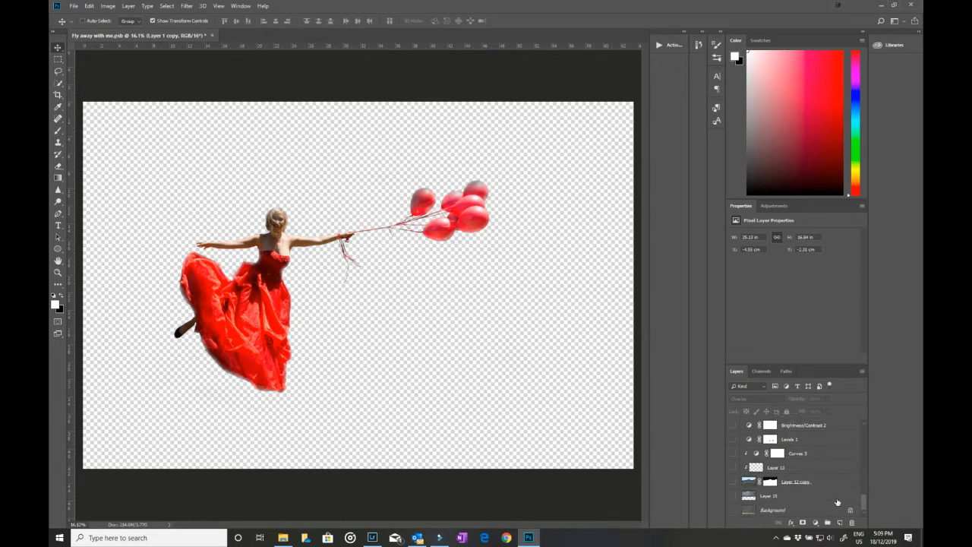
{"action": "left_click", "coordinate": [733, 497]}
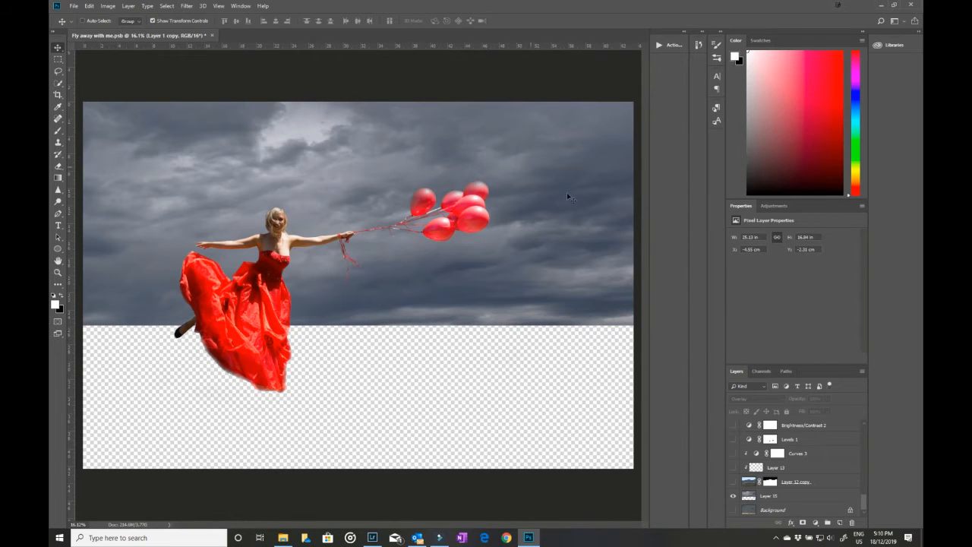
{"action": "left_click", "coordinate": [734, 483]}
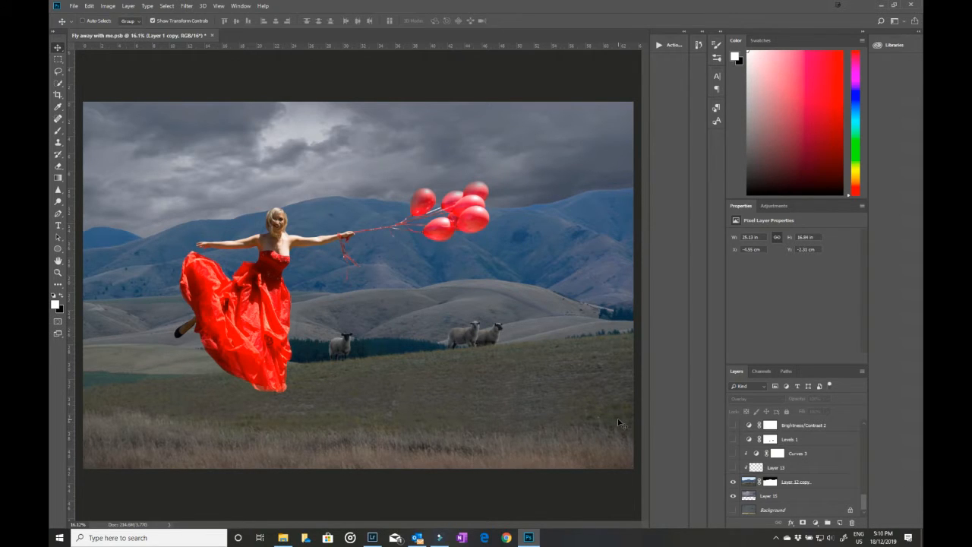
{"action": "left_click", "coordinate": [733, 468]}
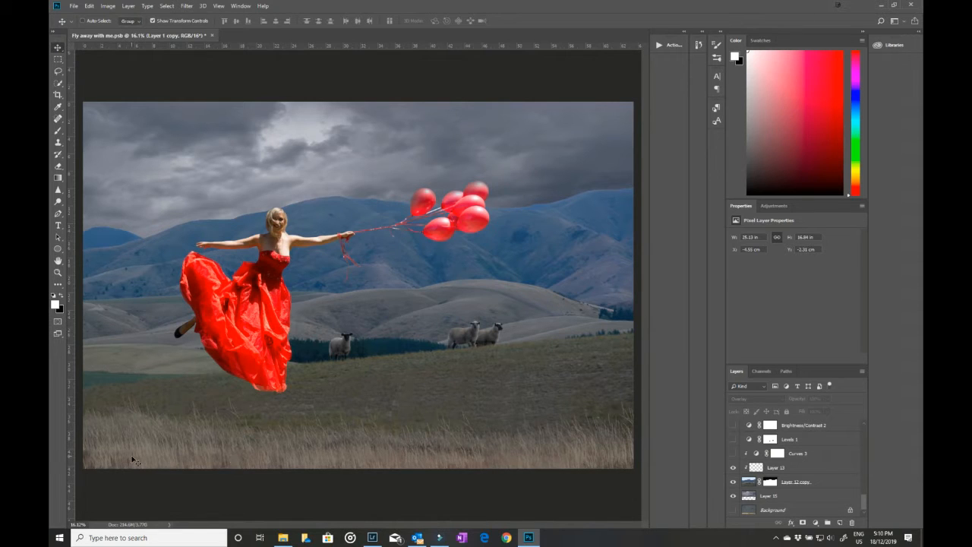
Step: Choose the grasses1 preset for the Brush tool
{"action": "left_click", "coordinate": [58, 131]}
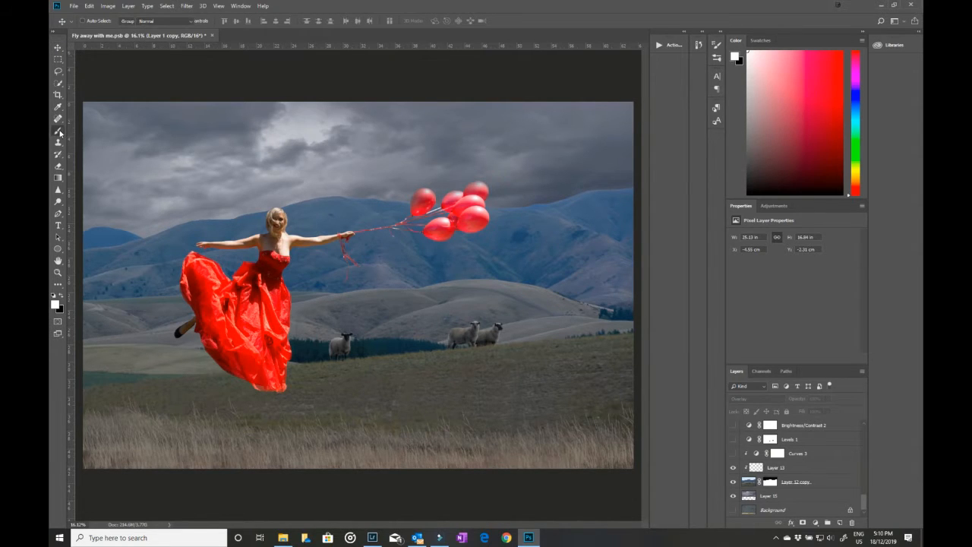
{"action": "left_click", "coordinate": [98, 22]}
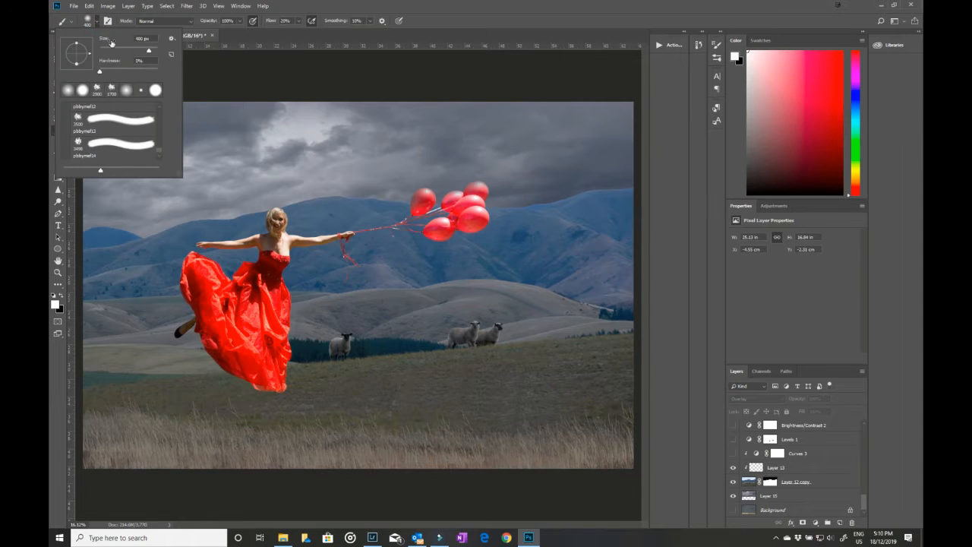
{"action": "left_click_drag", "start_coordinate": [159, 153], "coordinate": [159, 119]}
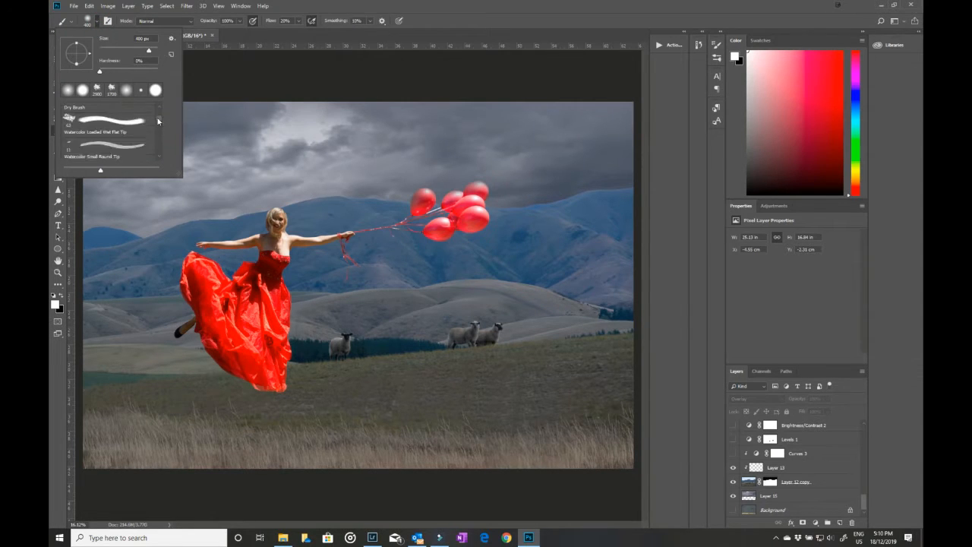
{"action": "left_click", "coordinate": [159, 158]}
{"action": "left_click", "coordinate": [159, 157]}
{"action": "left_click", "coordinate": [159, 157]}
{"action": "left_click", "coordinate": [158, 157]}
{"action": "left_click", "coordinate": [159, 157]}
{"action": "left_click", "coordinate": [158, 157]}
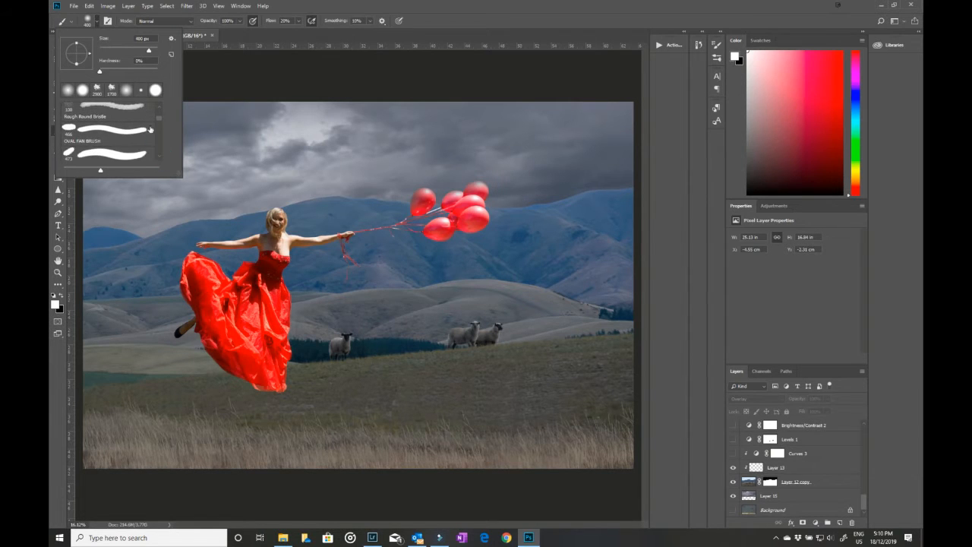
{"action": "left_click_drag", "start_coordinate": [161, 120], "coordinate": [161, 123]}
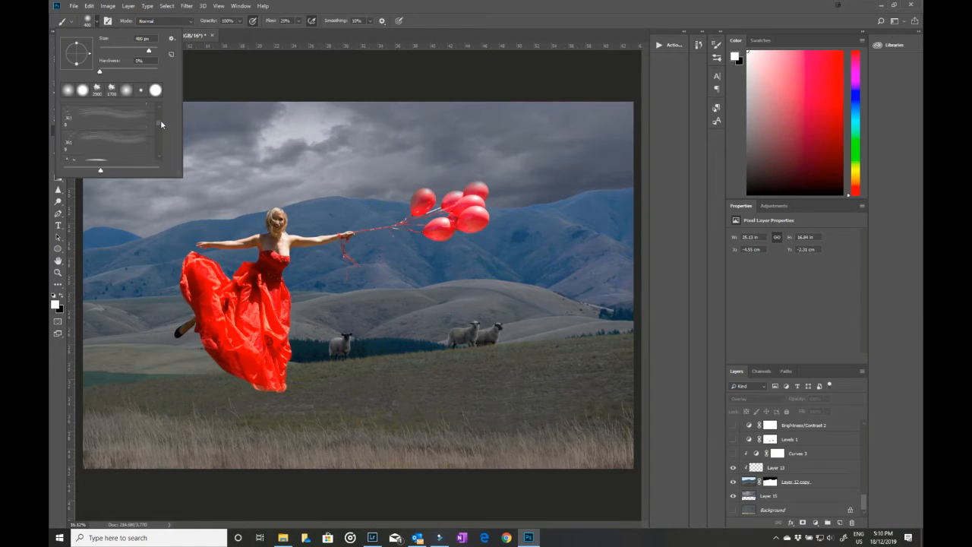
{"action": "mouse_move", "coordinate": [161, 119]}
{"action": "left_mouse_down"}
{"action": "mouse_move", "coordinate": [164, 138]}
{"action": "mouse_move", "coordinate": [172, 117]}
{"action": "left_mouse_up"}
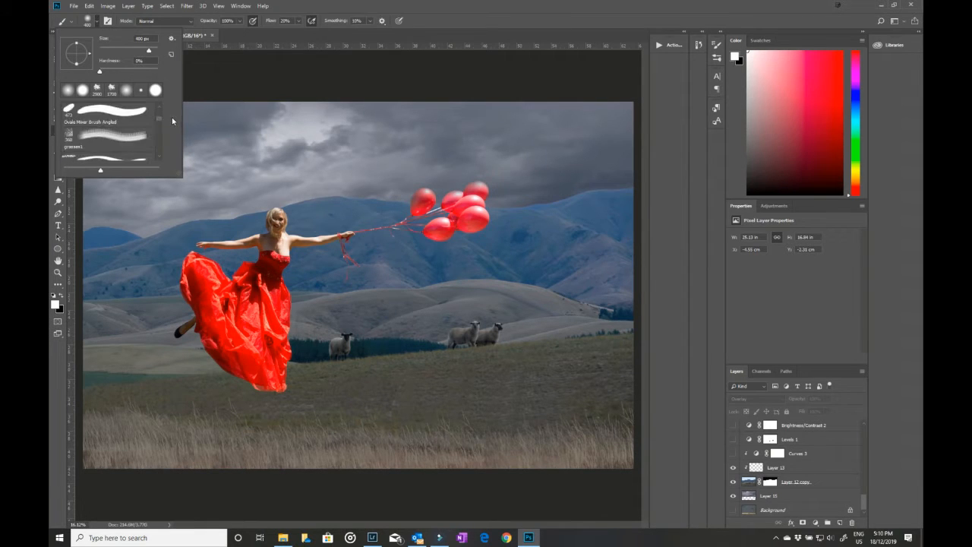
{"action": "left_click", "coordinate": [114, 138]}
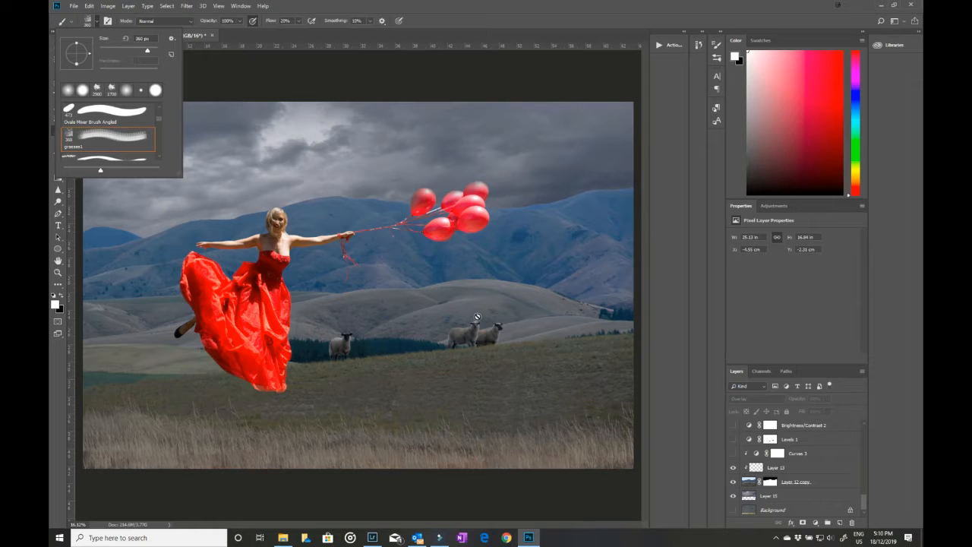
Step: Try stamping enlarged white grass across the foreground on a new layer above Layer 13, and delete that layer
{"action": "left_click", "coordinate": [805, 467]}
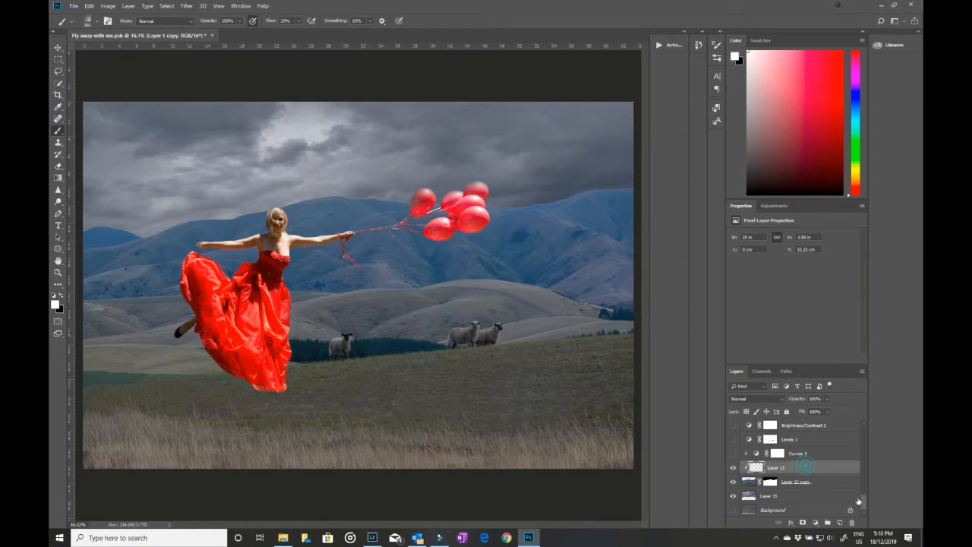
{"action": "left_click", "coordinate": [840, 522]}
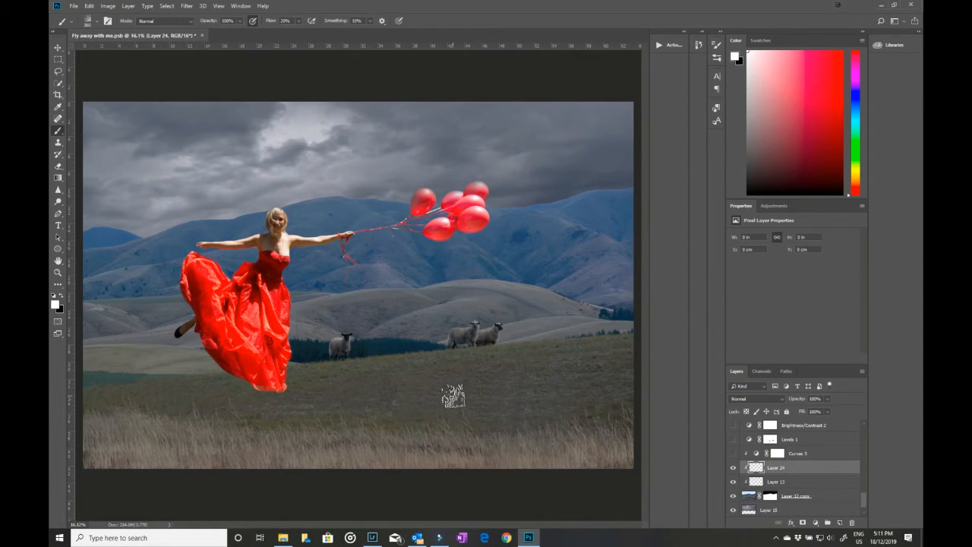
{"action": "key", "text": "bracketright"}
{"action": "key", "text": "bracketright"}
{"action": "key", "text": "bracketright"}
{"action": "key", "text": "bracketright"}
{"action": "key", "text": "bracketright"}
{"action": "key", "text": "bracketright"}
{"action": "key", "text": "bracketright"}
{"action": "key", "text": "bracketright"}
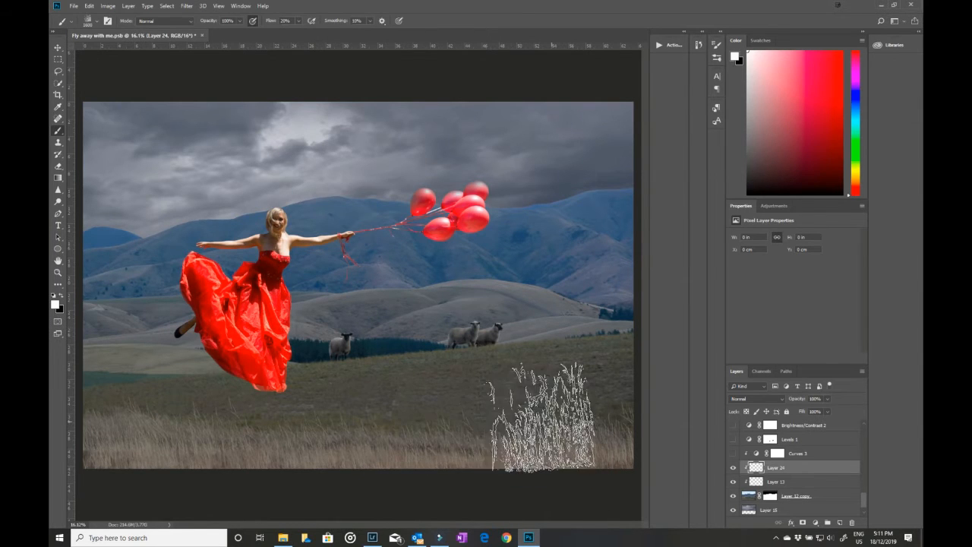
{"action": "left_click", "coordinate": [555, 423]}
{"action": "left_click", "coordinate": [466, 423]}
{"action": "left_click", "coordinate": [395, 423]}
{"action": "left_click", "coordinate": [559, 408]}
{"action": "left_click", "coordinate": [561, 443]}
{"action": "left_click", "coordinate": [601, 434]}
{"action": "left_click", "coordinate": [371, 449]}
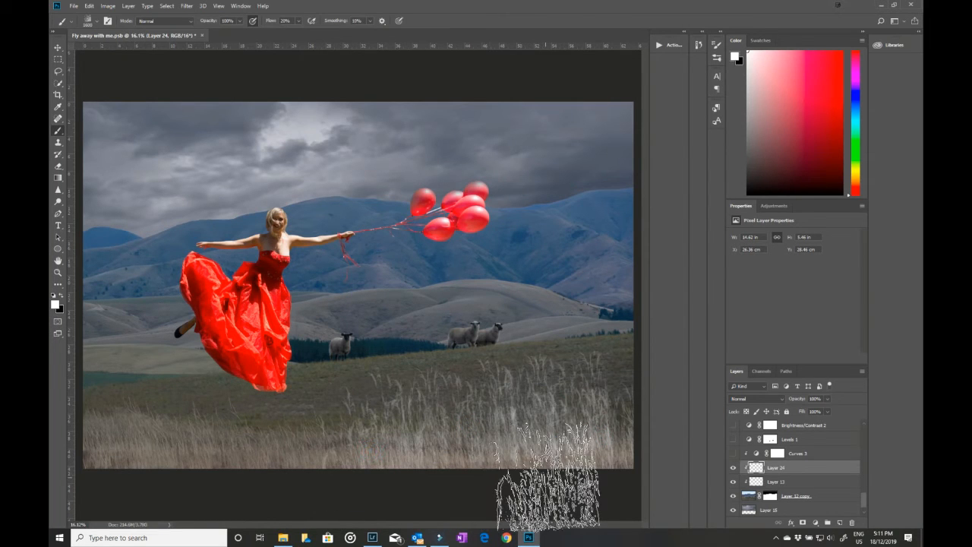
{"action": "mouse_move", "coordinate": [792, 470]}
{"action": "left_mouse_down"}
{"action": "mouse_move", "coordinate": [805, 510]}
{"action": "mouse_move", "coordinate": [852, 523]}
{"action": "left_mouse_up"}
Step: Turn on the Curves 3, Levels 1 and Brightness/Contrast 2 adjustments over the landscape, comparing the image with and without Levels 1
{"action": "left_click", "coordinate": [733, 454]}
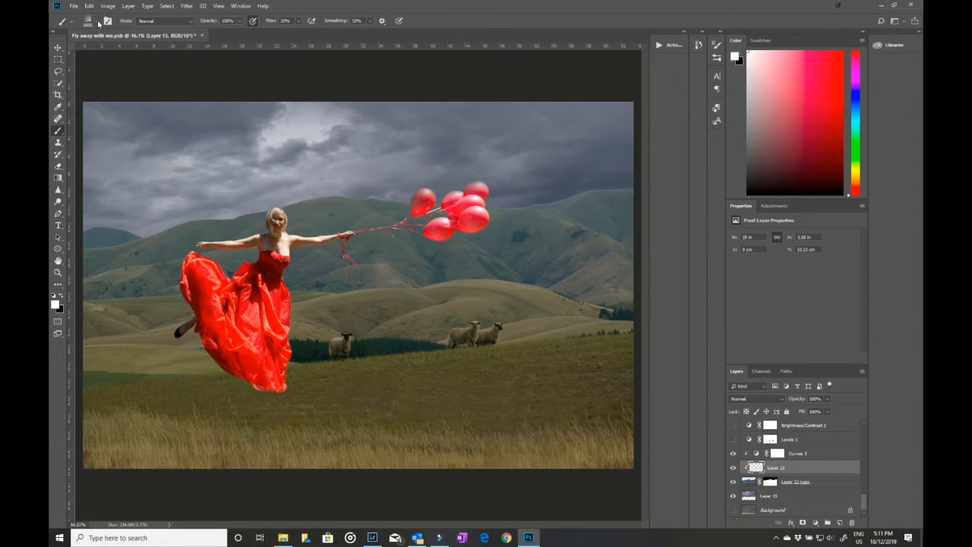
{"action": "key", "text": "v"}
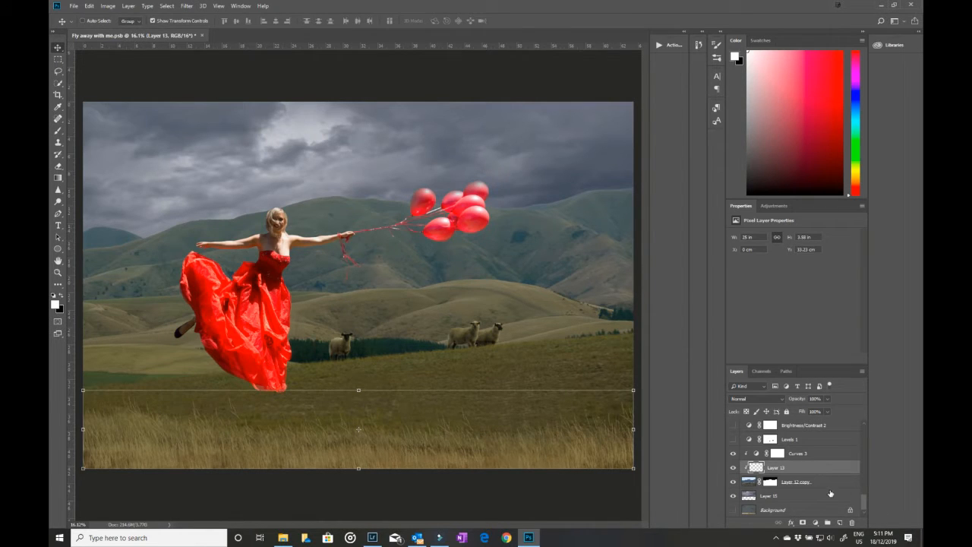
{"action": "scroll", "coordinate": [822, 494], "scroll_direction": "up", "scroll_amount": 1}
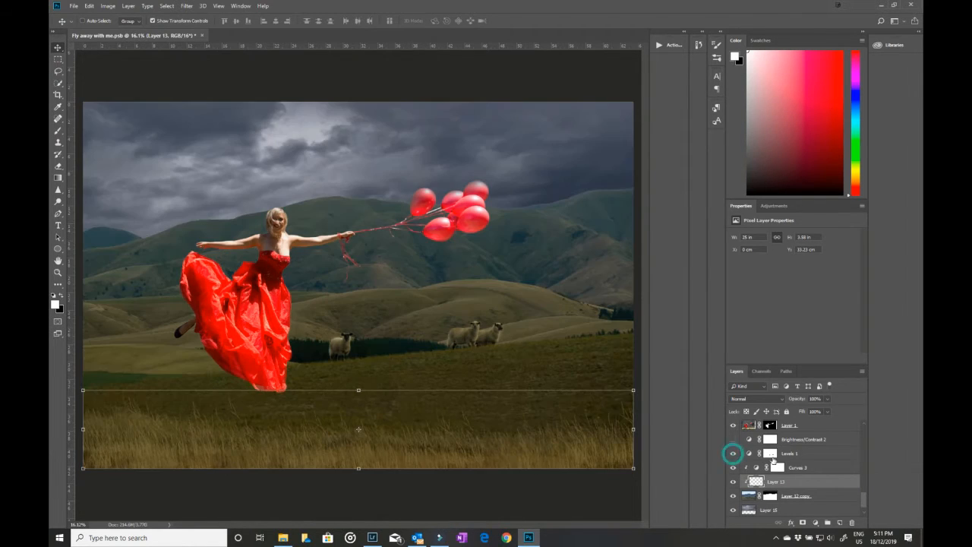
{"action": "left_click", "coordinate": [733, 453]}
{"action": "left_click", "coordinate": [792, 454]}
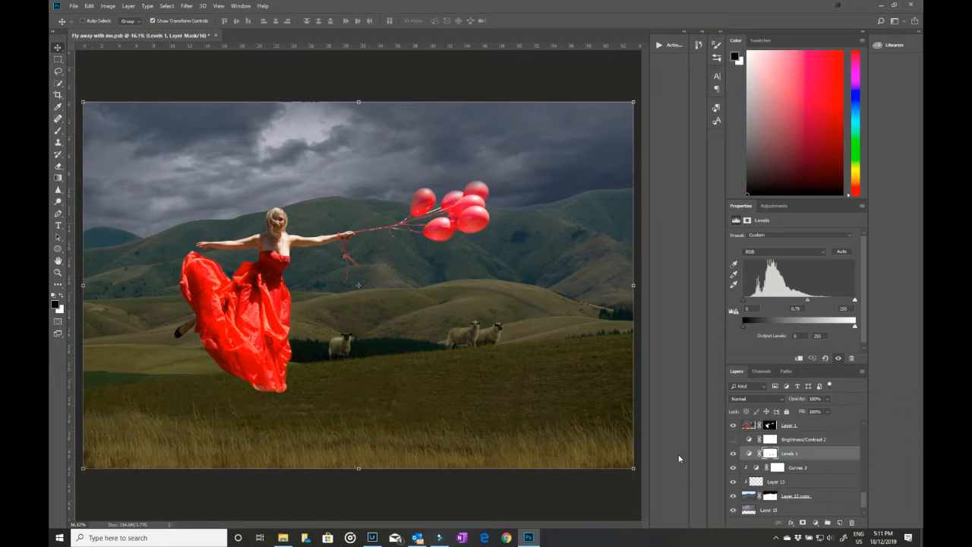
{"action": "left_click", "coordinate": [733, 453]}
{"action": "left_click", "coordinate": [733, 455]}
{"action": "left_click", "coordinate": [734, 440]}
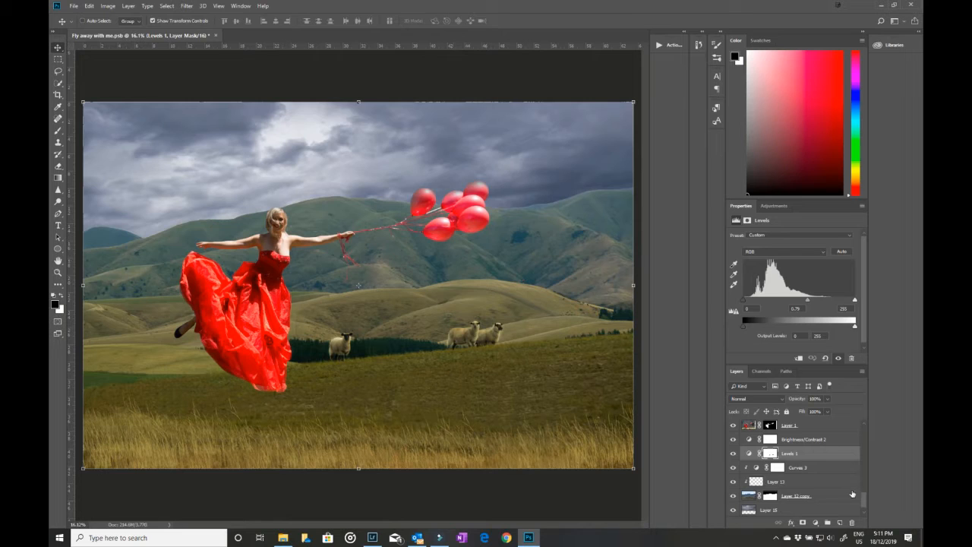
Step: Turn on the Brightness/Contrast 3 adjustment clipped to the woman's layer and set its brightness to -25
{"action": "scroll", "coordinate": [841, 488], "scroll_direction": "up", "scroll_amount": 1}
{"action": "scroll", "coordinate": [786, 480], "scroll_direction": "up", "scroll_amount": 1}
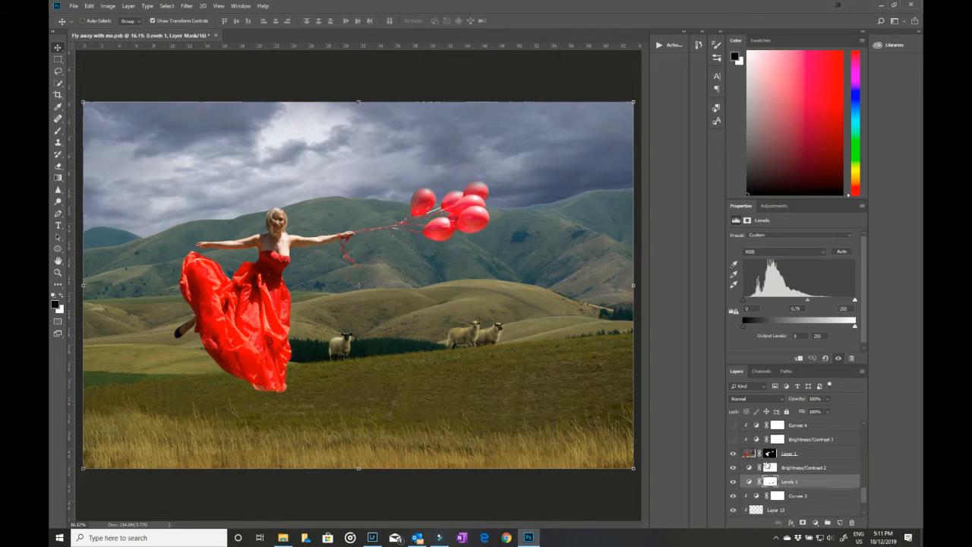
{"action": "scroll", "coordinate": [748, 457], "scroll_direction": "up", "scroll_amount": 1}
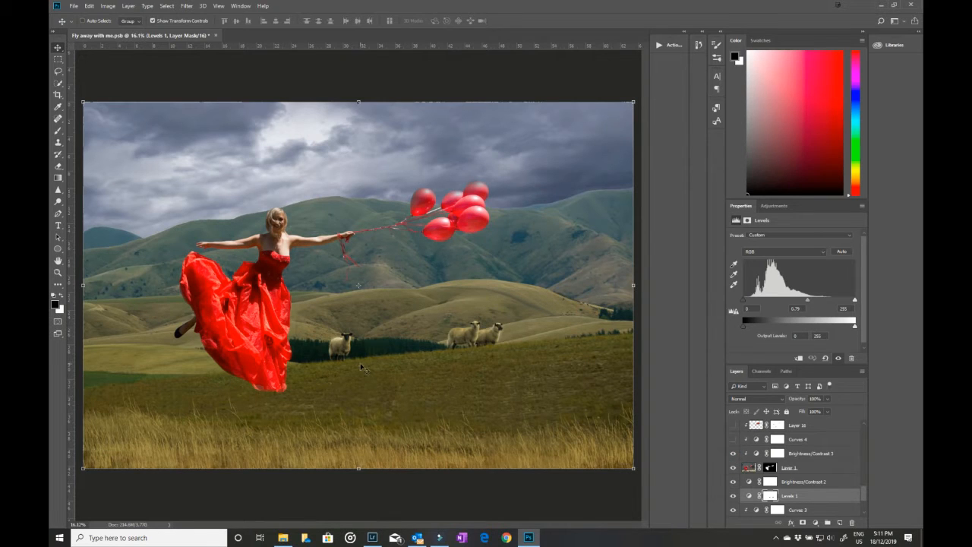
{"action": "left_click", "coordinate": [760, 455]}
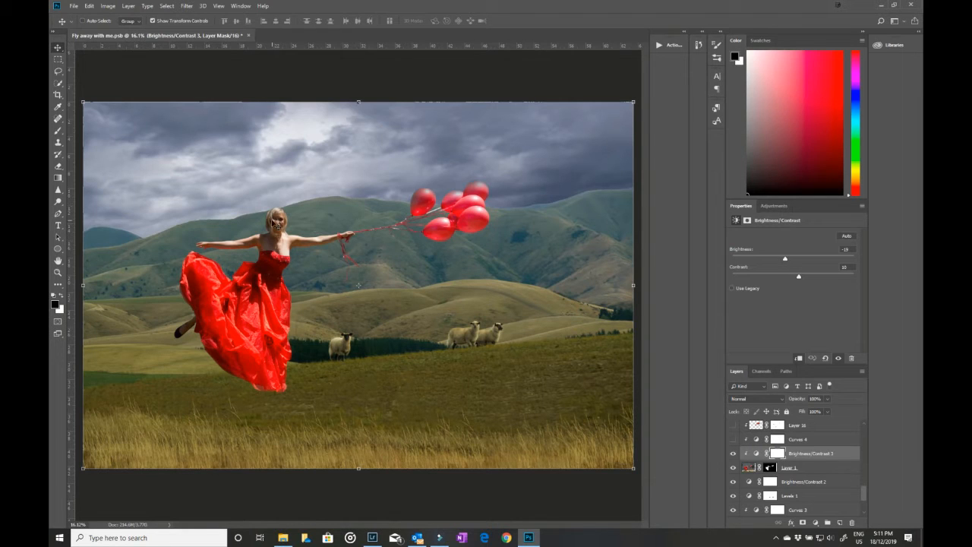
{"action": "mouse_move", "coordinate": [786, 259]}
{"action": "left_mouse_down"}
{"action": "mouse_move", "coordinate": [806, 259]}
{"action": "mouse_move", "coordinate": [783, 259]}
{"action": "left_mouse_up"}
Step: Turn on the clipped Curves 4 adjustment, display its curve, and show the Layer 16 red overlay on the balloons
{"action": "left_click", "coordinate": [734, 440]}
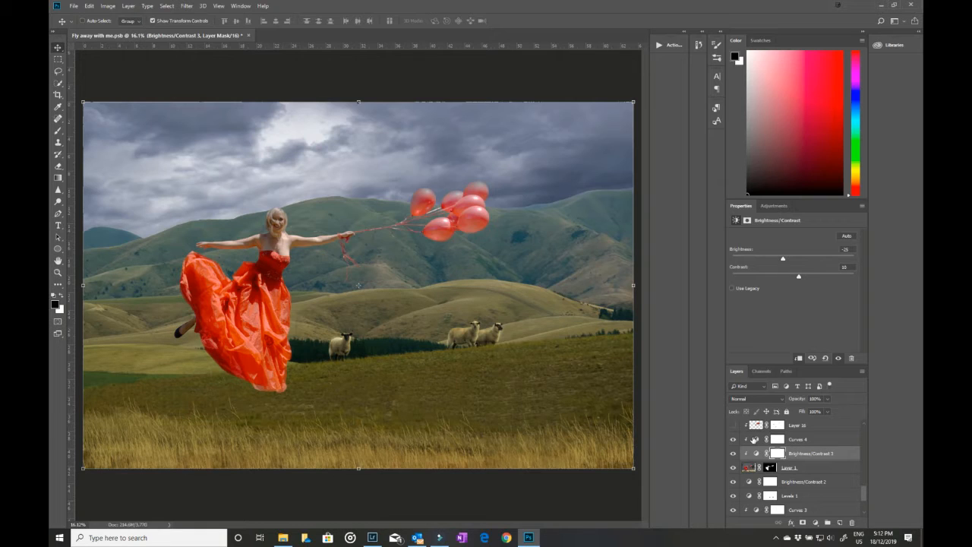
{"action": "left_click", "coordinate": [755, 440]}
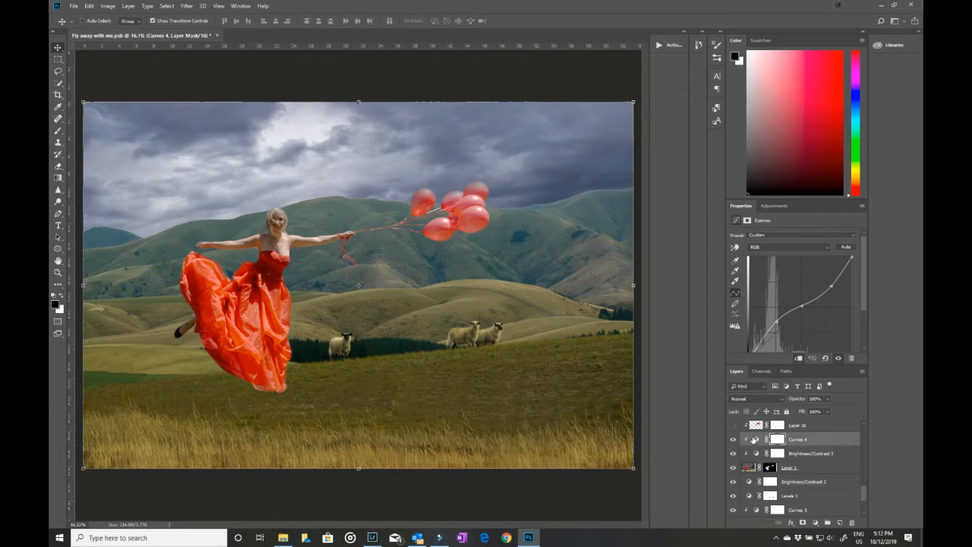
{"action": "left_click", "coordinate": [732, 425]}
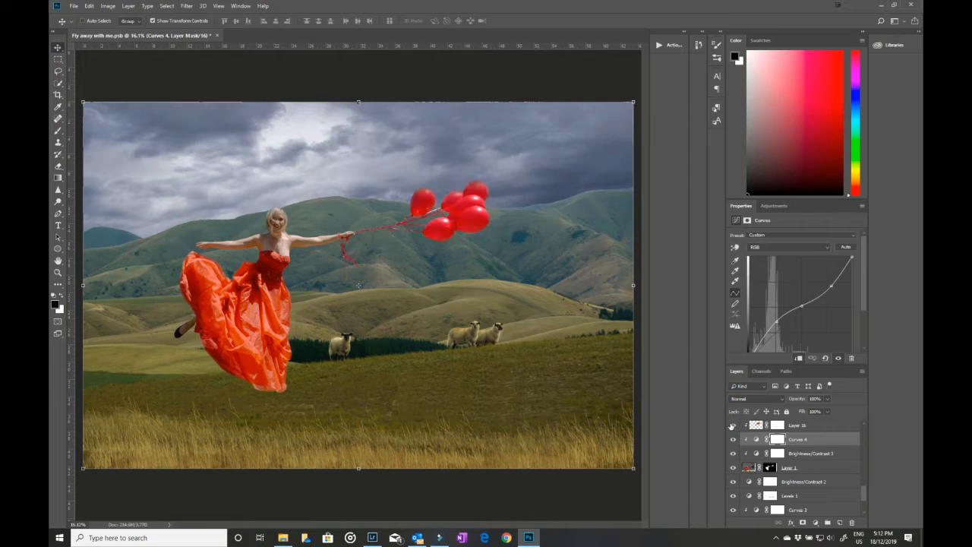
Step: Release Layer 16's clipping mask to inspect the painted red area, and clip the layer back
{"action": "left_click", "coordinate": [813, 427]}
{"action": "key", "text": "ctrl+t"}
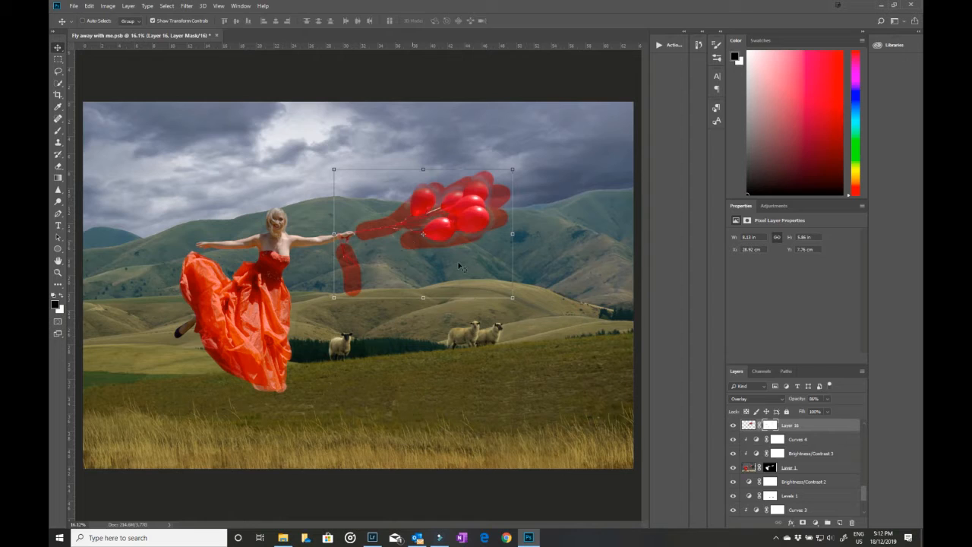
{"action": "left_click_drag", "start_coordinate": [801, 427], "coordinate": [828, 431]}
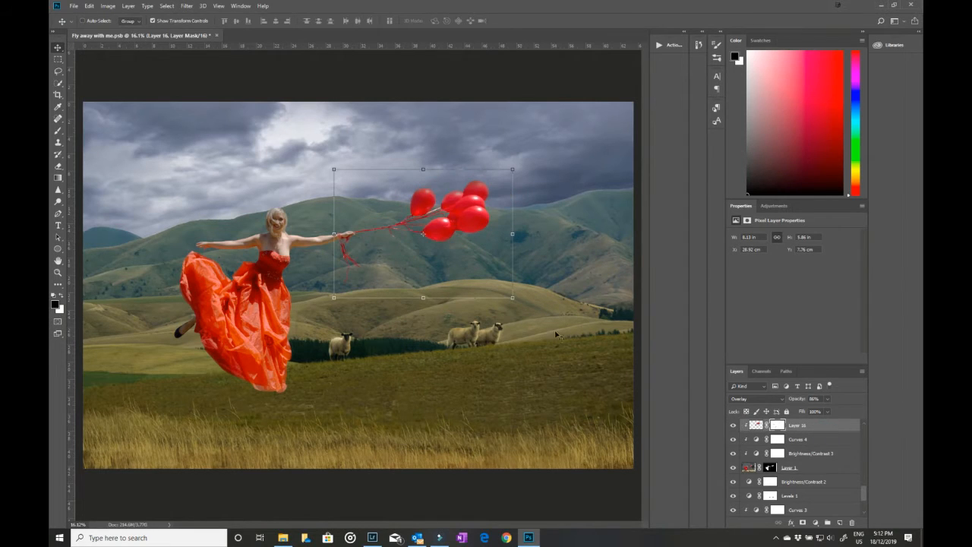
Step: Show the masked Layer 5 above the balloon overlay
{"action": "scroll", "coordinate": [821, 473], "scroll_direction": "up", "scroll_amount": 2}
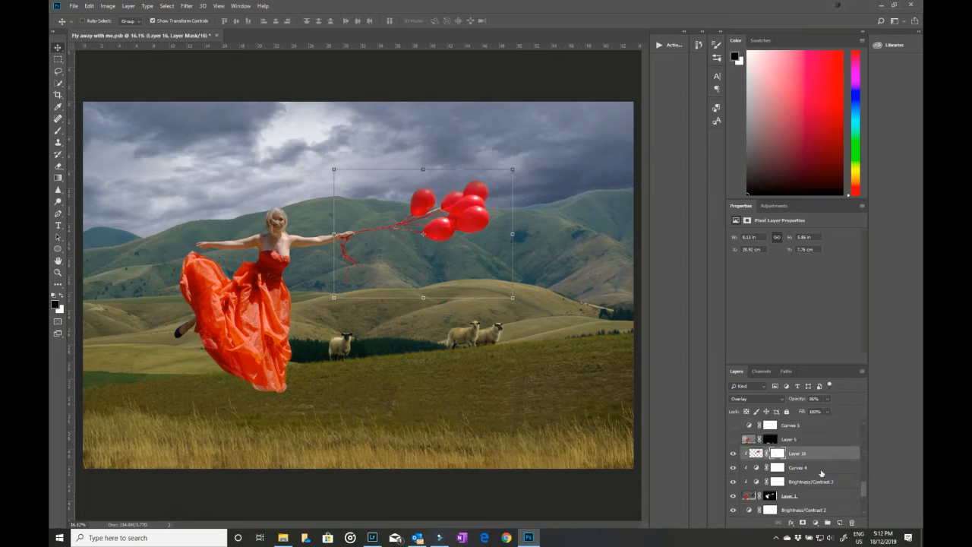
{"action": "left_click", "coordinate": [733, 453]}
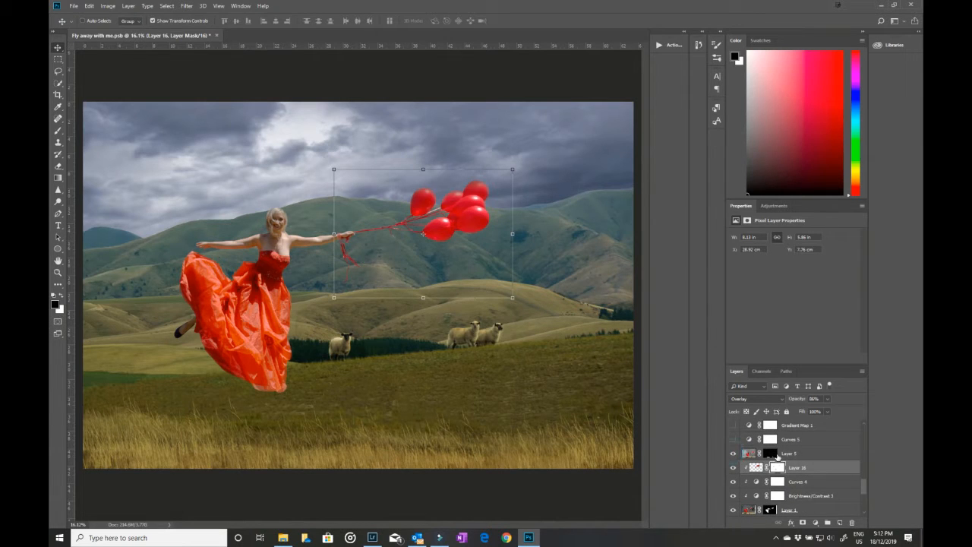
Step: Select Layer 5's mask and toggle the layer off and on to compare its effect
{"action": "left_click", "coordinate": [771, 453]}
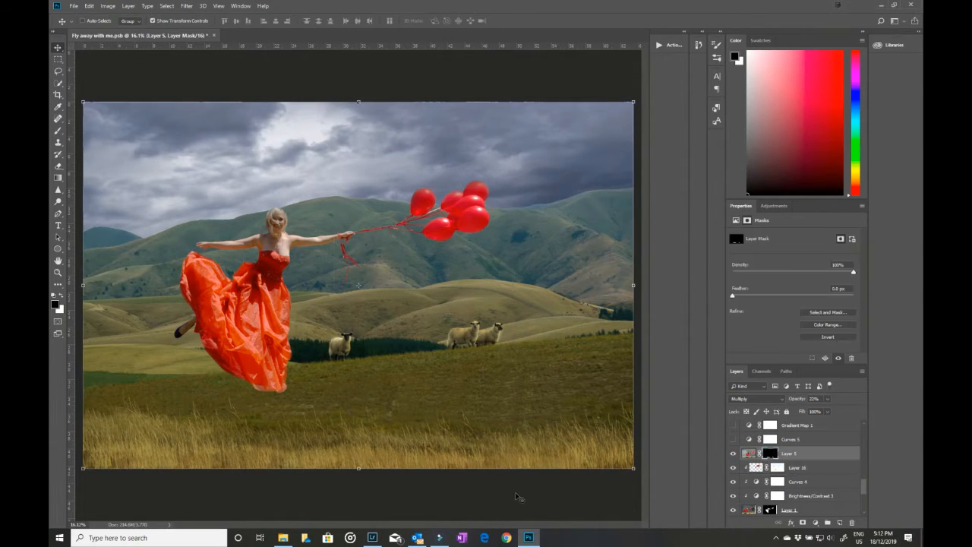
{"action": "left_click", "coordinate": [733, 454]}
{"action": "left_click", "coordinate": [733, 454]}
Step: Turn on the Curves 5 and Gradient Map 1 adjustment layers above Layer 5
{"action": "left_click", "coordinate": [734, 440]}
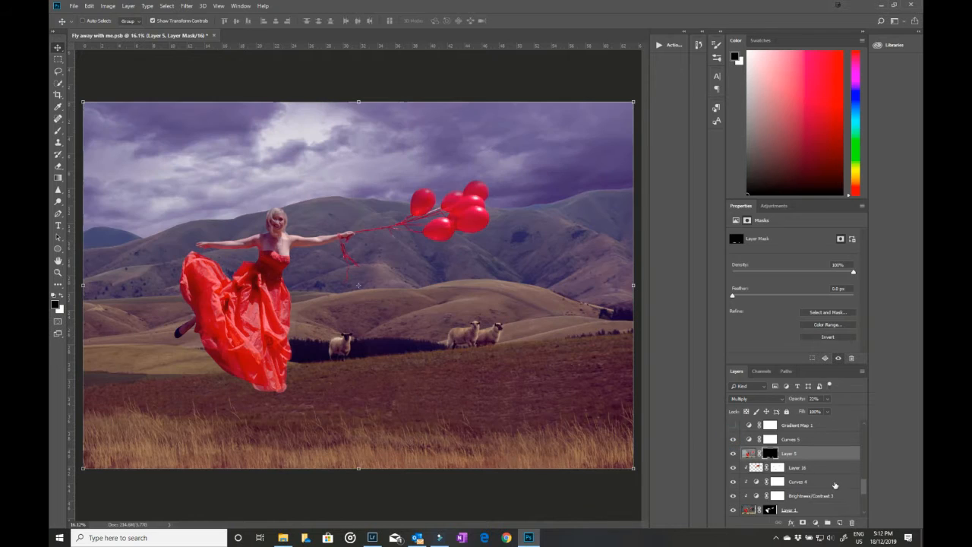
{"action": "scroll", "coordinate": [835, 487], "scroll_direction": "up", "scroll_amount": 1}
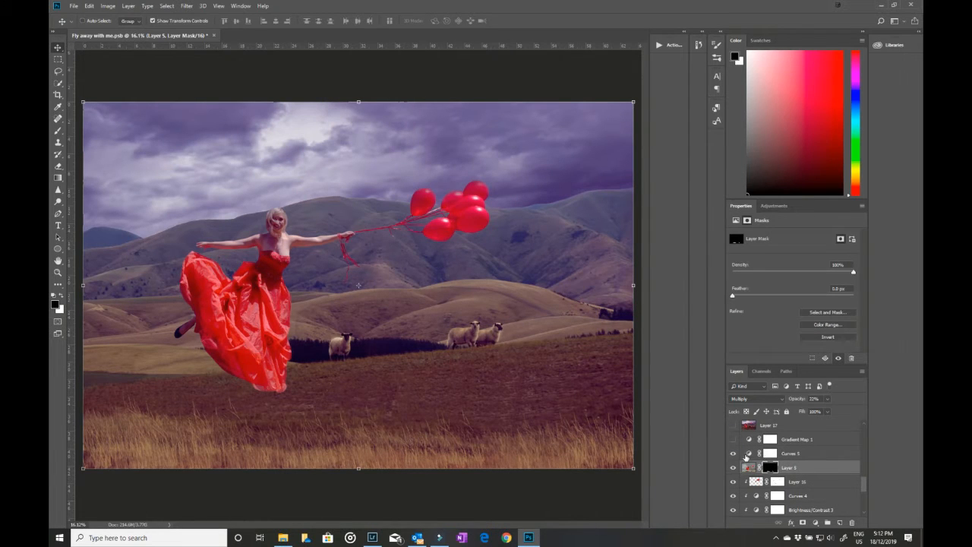
{"action": "left_click", "coordinate": [733, 441]}
{"action": "left_click", "coordinate": [733, 440]}
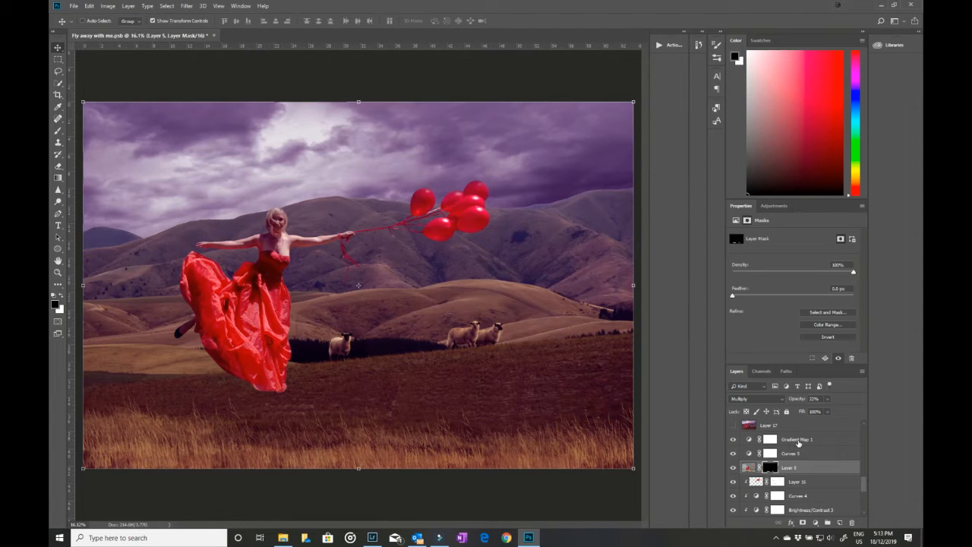
Step: Add a trial Gradient Map adjustment above Layer 5, open its Gradient Editor, and discard the trial layer
{"action": "left_click", "coordinate": [817, 523]}
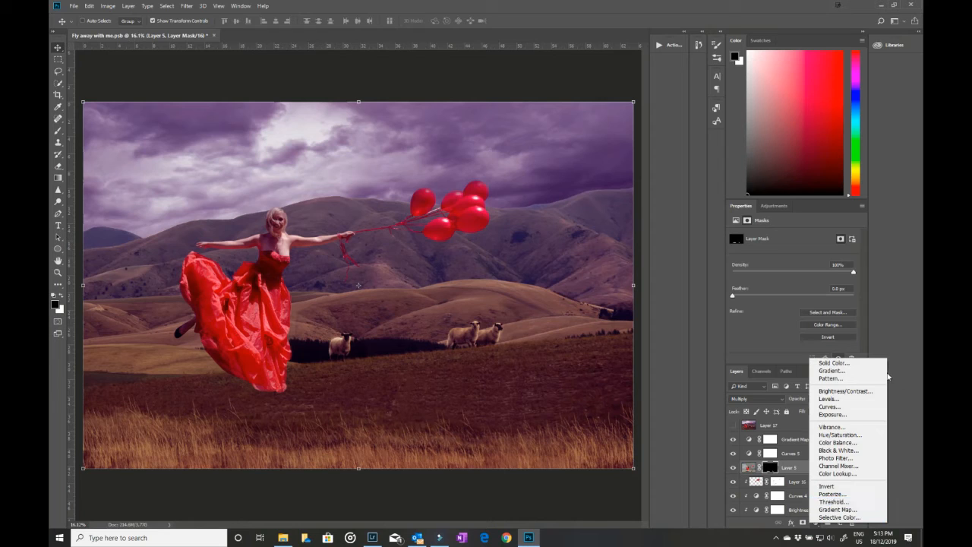
{"action": "left_click", "coordinate": [848, 510]}
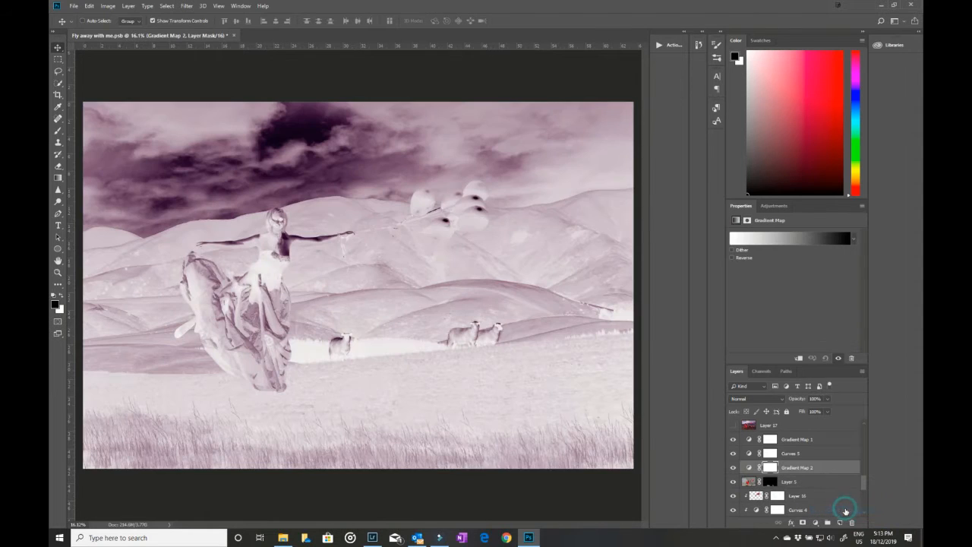
{"action": "left_click", "coordinate": [789, 239]}
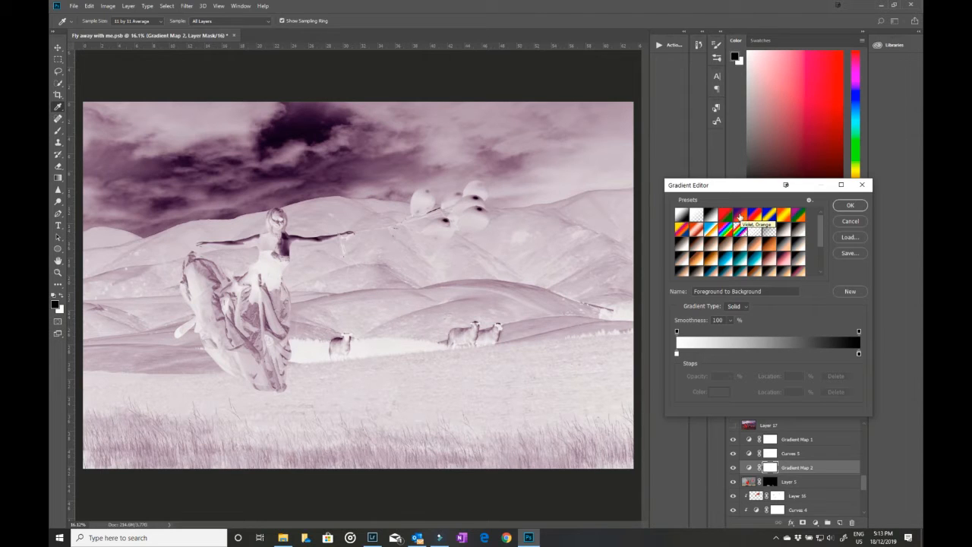
{"action": "left_click", "coordinate": [850, 221]}
{"action": "key", "text": "Delete"}
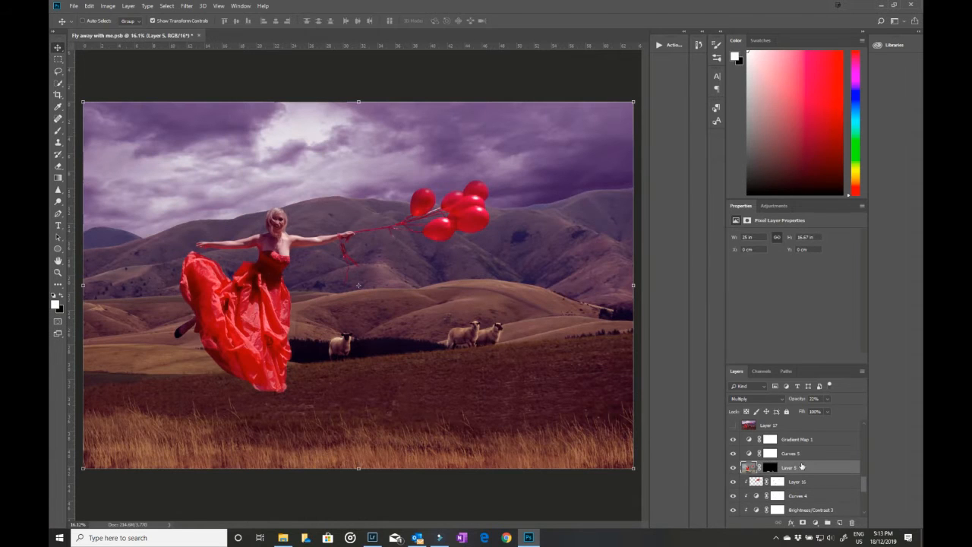
Step: Inspect Gradient Map 1's gradient without changing it, and set the layer's opacity to 53%
{"action": "left_click", "coordinate": [755, 439]}
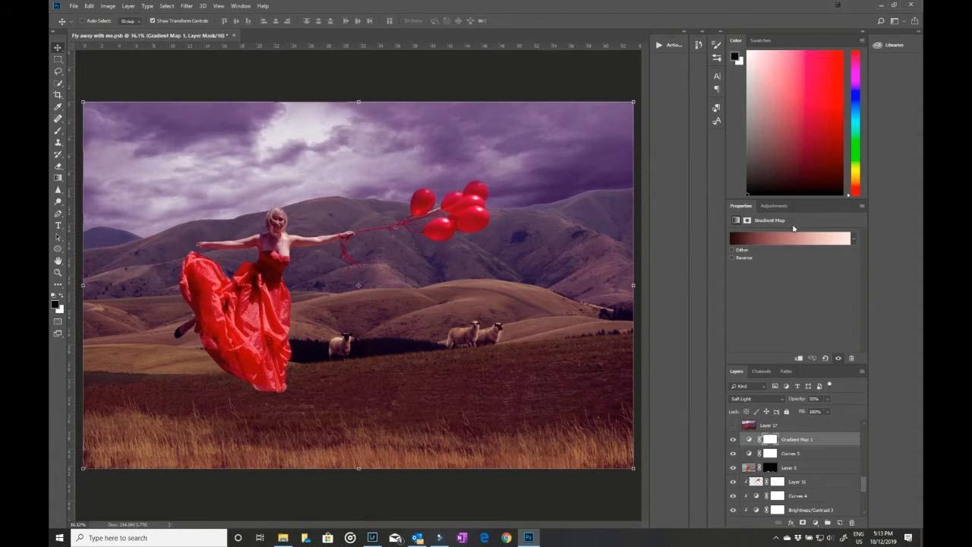
{"action": "left_click", "coordinate": [802, 243]}
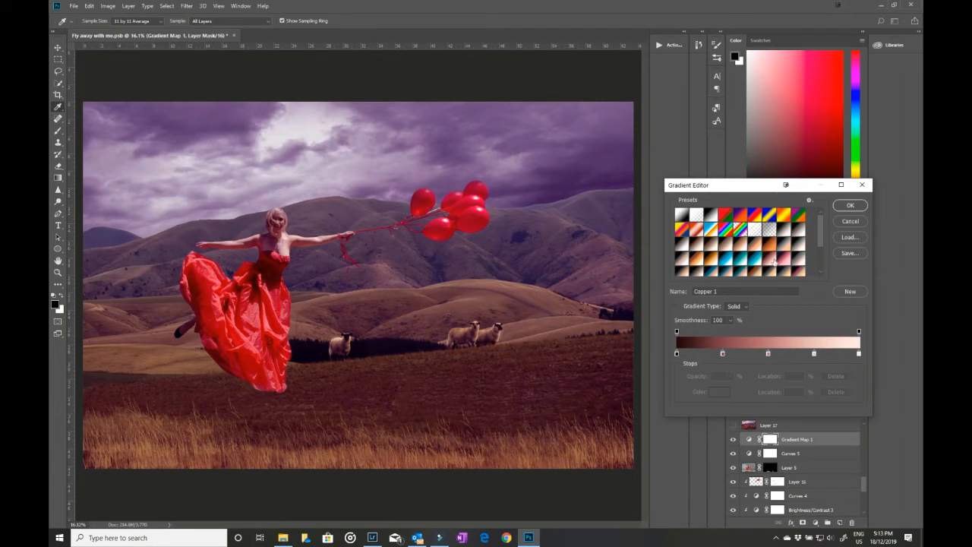
{"action": "left_click", "coordinate": [859, 222]}
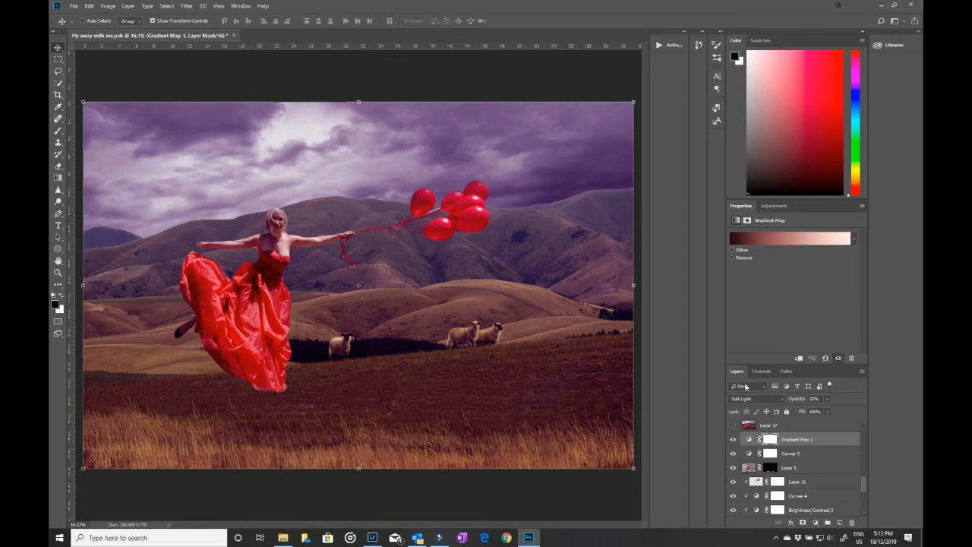
{"action": "left_click", "coordinate": [829, 399]}
{"action": "mouse_move", "coordinate": [826, 410]}
{"action": "left_mouse_down"}
{"action": "mouse_move", "coordinate": [851, 414]}
{"action": "mouse_move", "coordinate": [828, 412]}
{"action": "left_mouse_up"}
Step: Show the merged Layer 17 and the Exposure X3 Glamour Shot Halation layer, and select the Exposure X3 layer
{"action": "scroll", "coordinate": [806, 463], "scroll_direction": "up", "scroll_amount": 2}
{"action": "left_click", "coordinate": [733, 453]}
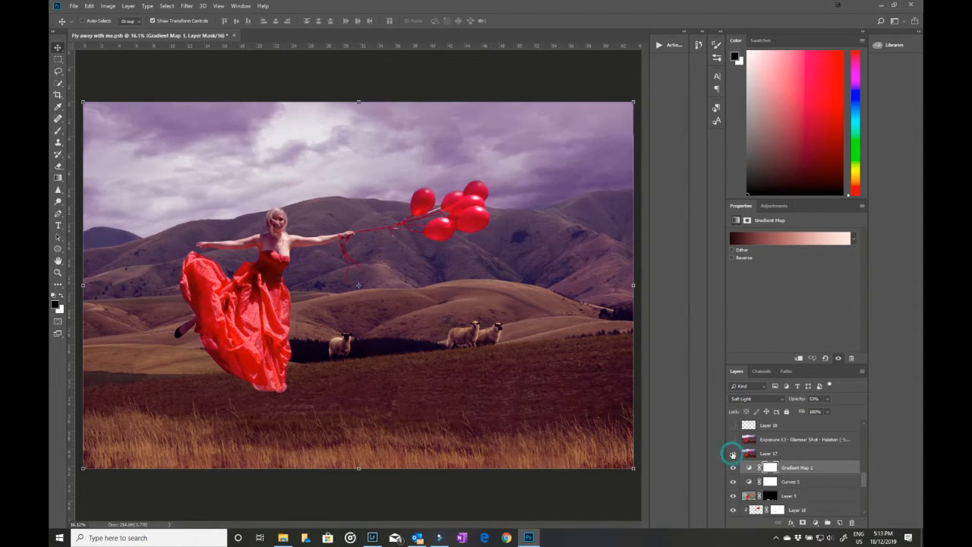
{"action": "left_click", "coordinate": [733, 439]}
{"action": "left_click", "coordinate": [781, 442]}
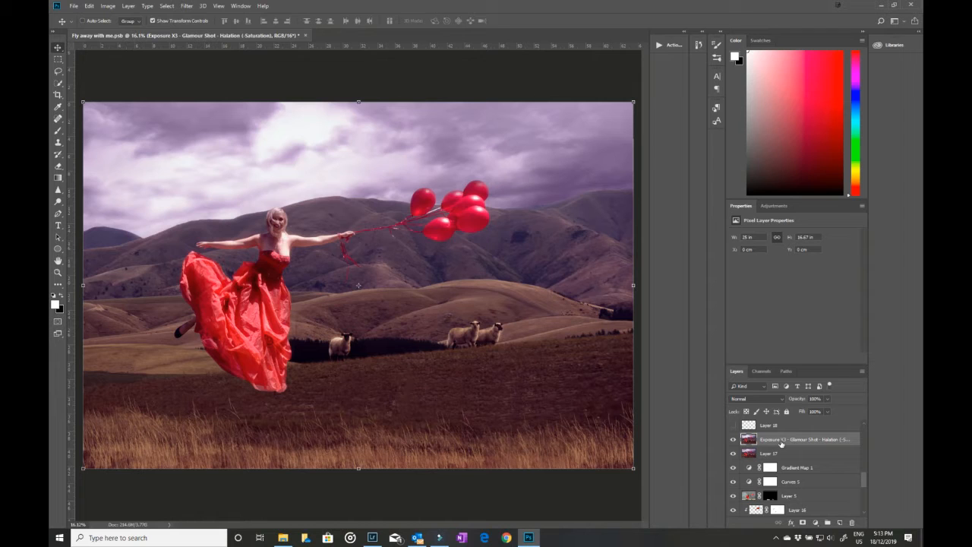
Step: Toggle the Exposure X3 layer off and on with the whole image fitted in view to compare its glow effect
{"action": "left_click", "coordinate": [733, 440]}
{"action": "key", "text": "ctrl+0"}
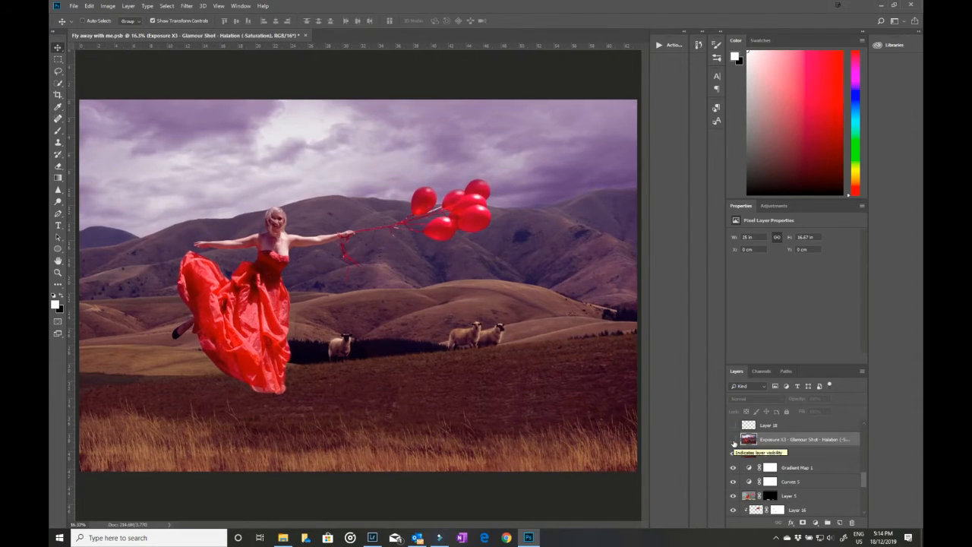
{"action": "left_click", "coordinate": [733, 440]}
{"action": "left_click", "coordinate": [734, 440]}
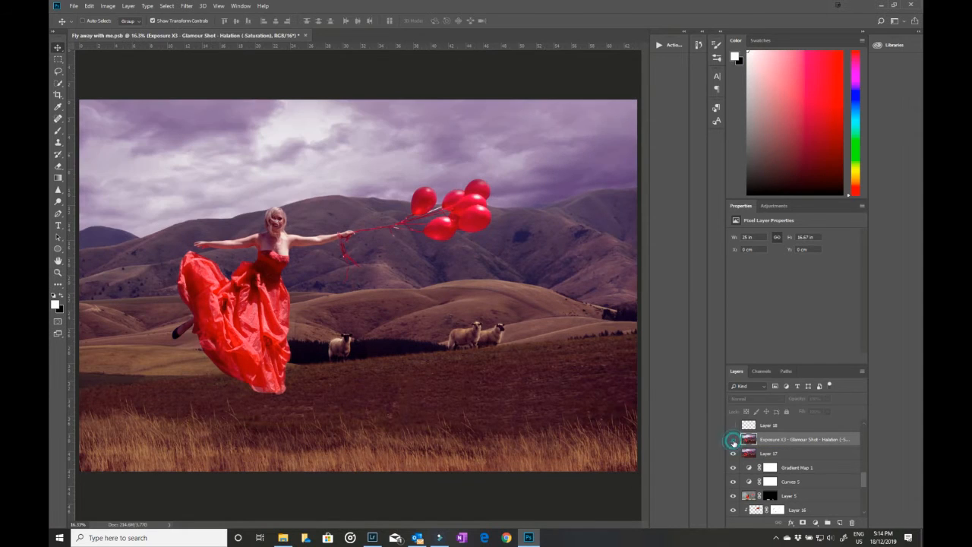
{"action": "left_click", "coordinate": [734, 440]}
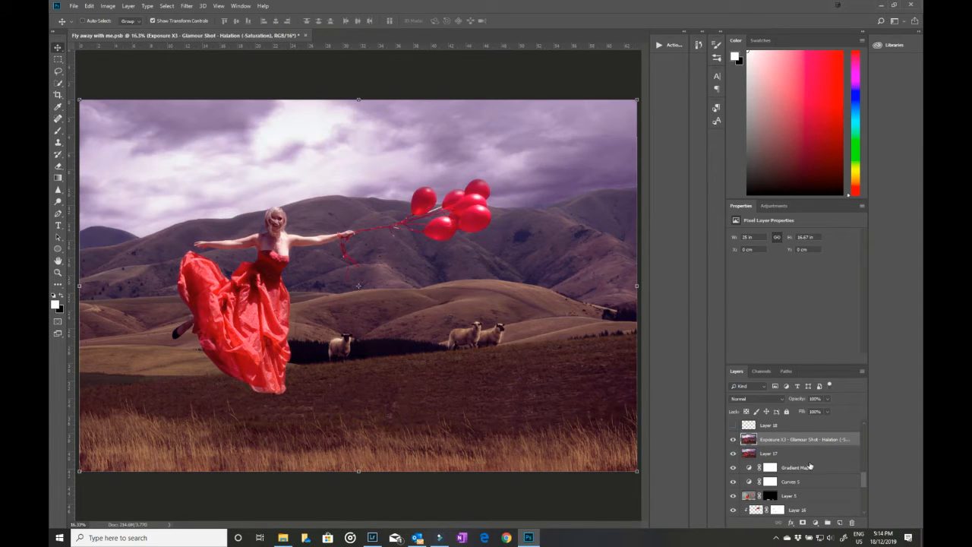
Step: Show the birds on Layer 18 and the white glow on Layer 19, selecting each layer
{"action": "scroll", "coordinate": [787, 456], "scroll_direction": "up", "scroll_amount": 1}
{"action": "left_click", "coordinate": [733, 454]}
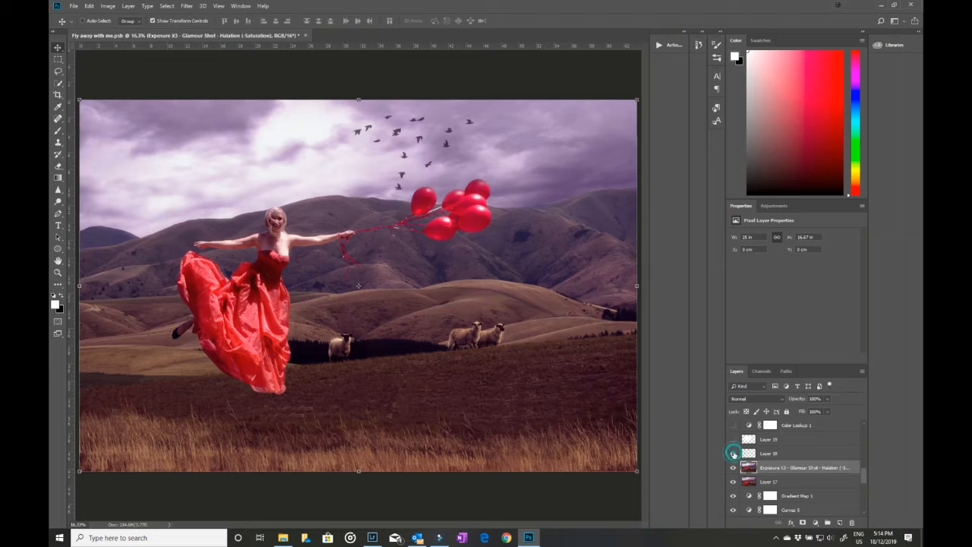
{"action": "left_click", "coordinate": [768, 453]}
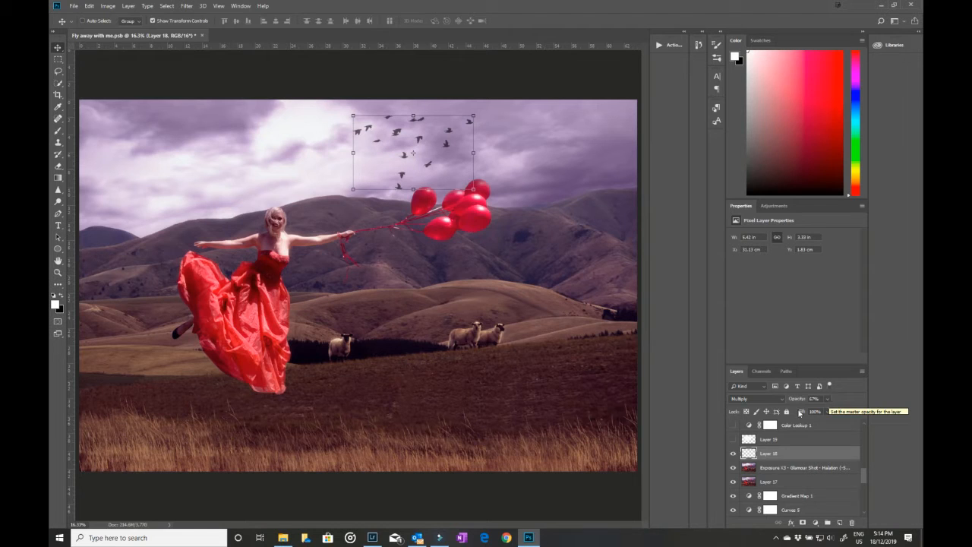
{"action": "left_click", "coordinate": [733, 439]}
{"action": "left_click", "coordinate": [771, 440]}
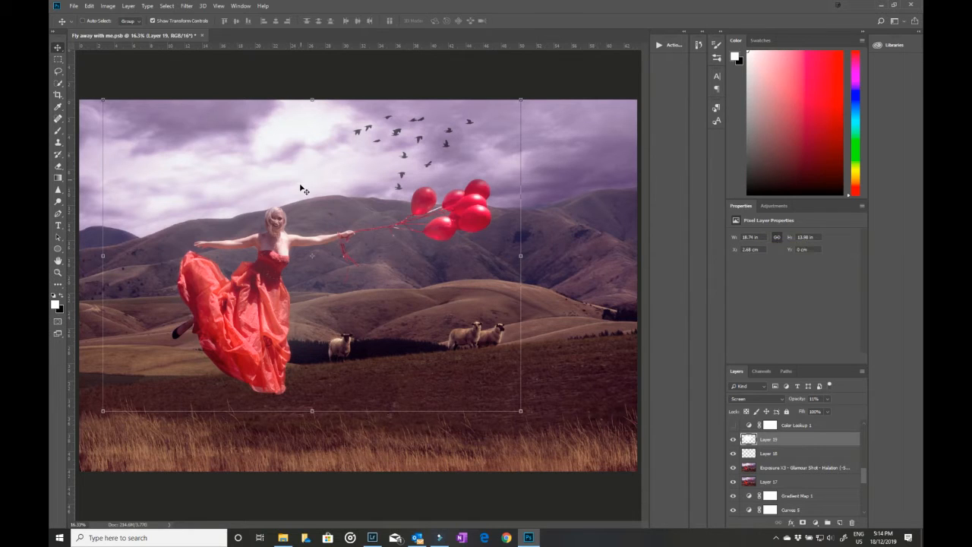
Step: Set Layer 19's blending mode to Normal and its opacity to 100% to expose the painted white areas
{"action": "left_click", "coordinate": [783, 399]}
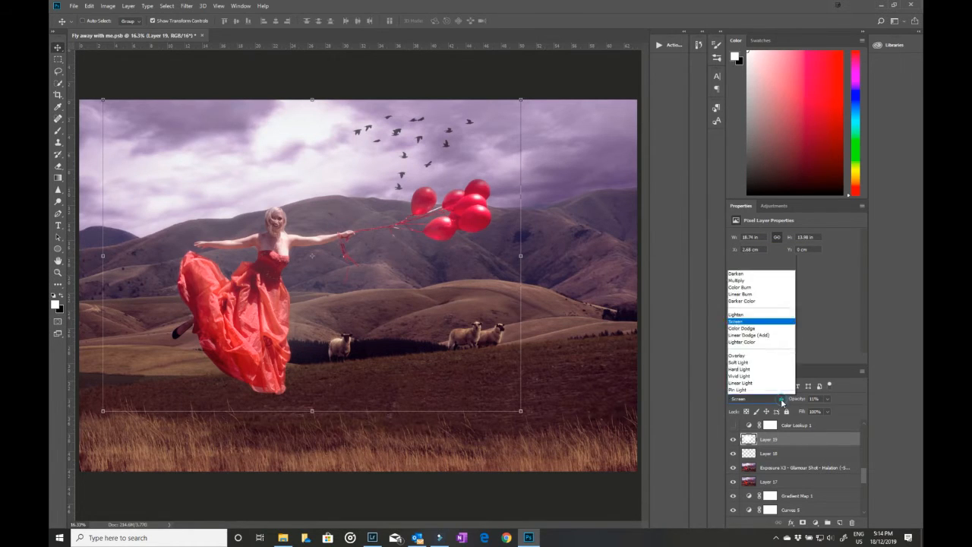
{"action": "left_click", "coordinate": [772, 178]}
{"action": "left_click", "coordinate": [829, 399]}
{"action": "left_click_drag", "start_coordinate": [824, 410], "coordinate": [874, 410]}
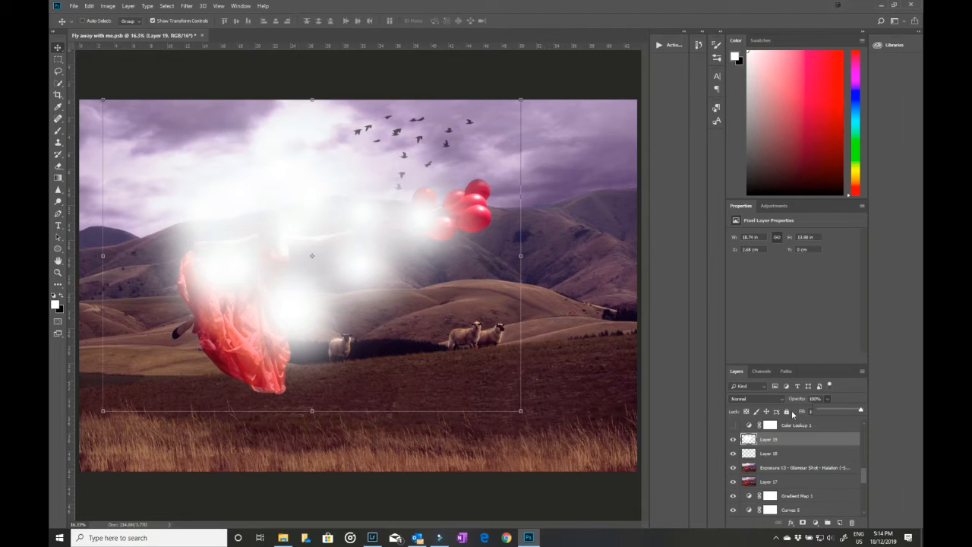
Step: Restore Layer 19 to Screen mode at 11% opacity and toggle its visibility to compare the glow
{"action": "left_click", "coordinate": [776, 400]}
{"action": "left_click", "coordinate": [736, 246]}
{"action": "left_click", "coordinate": [828, 399]}
{"action": "left_click_drag", "start_coordinate": [826, 410], "coordinate": [791, 411]}
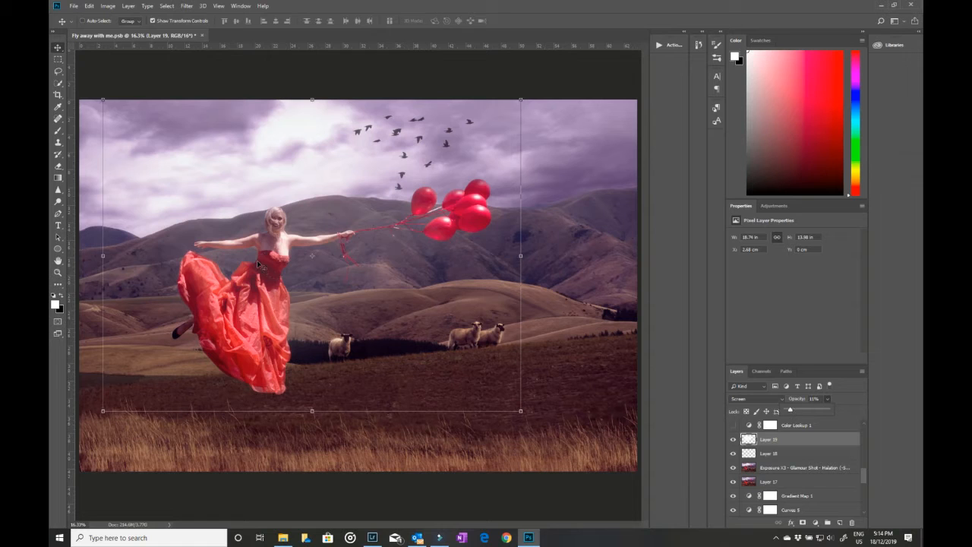
{"action": "left_click", "coordinate": [732, 439]}
{"action": "left_click", "coordinate": [732, 439]}
Step: Turn on the Color Lookup 1, Color Lookup 2, Color Lookup 3 and Color Fill 1 layers
{"action": "scroll", "coordinate": [825, 471], "scroll_direction": "up", "scroll_amount": 2}
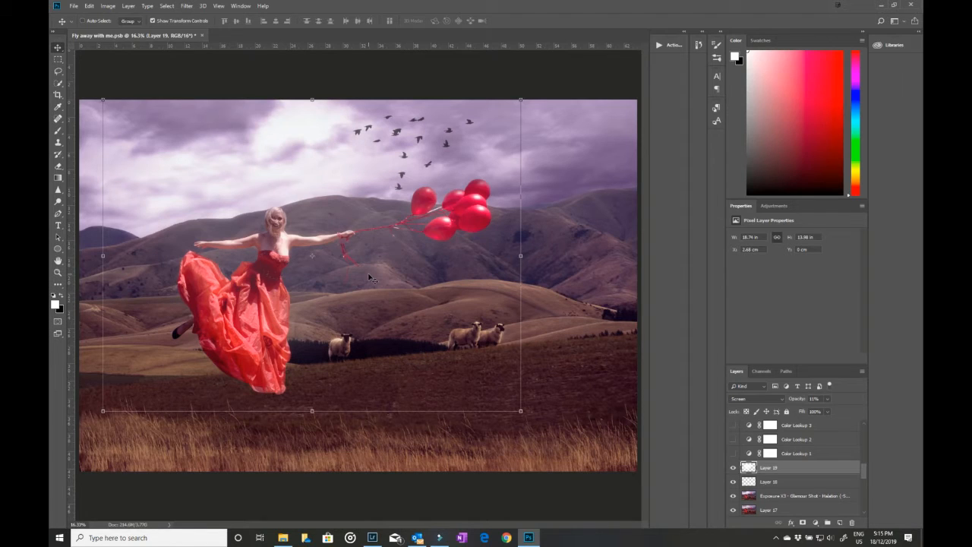
{"action": "scroll", "coordinate": [793, 491], "scroll_direction": "up", "scroll_amount": 1}
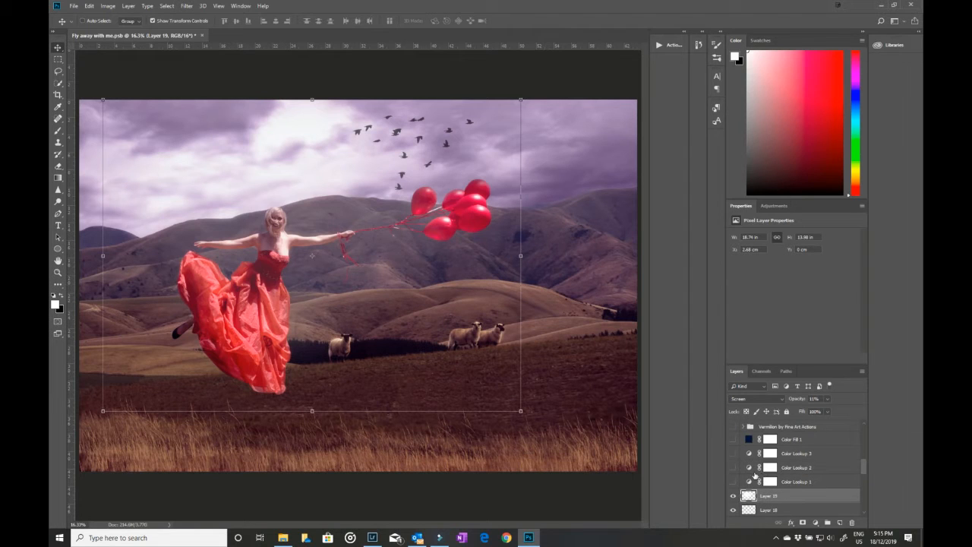
{"action": "left_click_drag", "start_coordinate": [733, 482], "coordinate": [733, 439]}
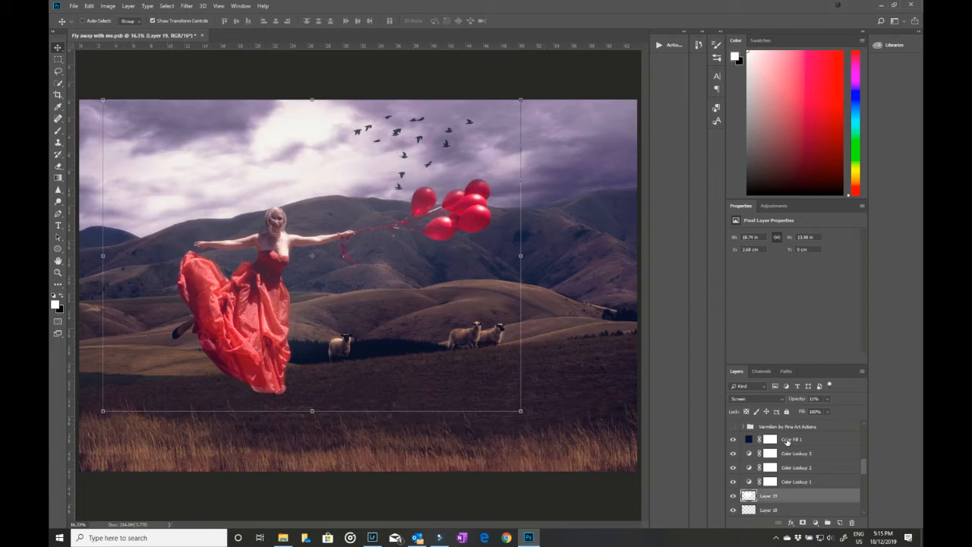
Step: Display the list of installed actions and close it again
{"action": "left_click", "coordinate": [666, 46]}
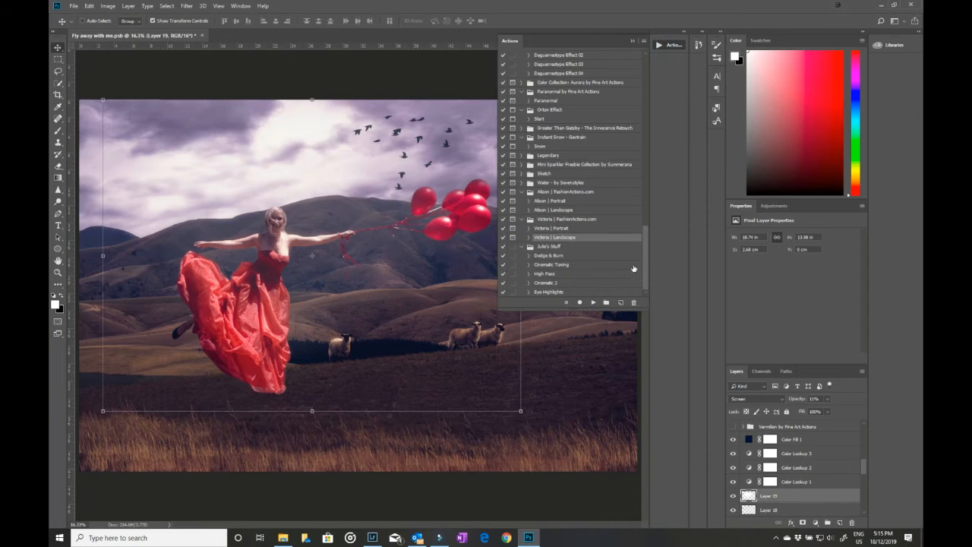
{"action": "left_click", "coordinate": [634, 43]}
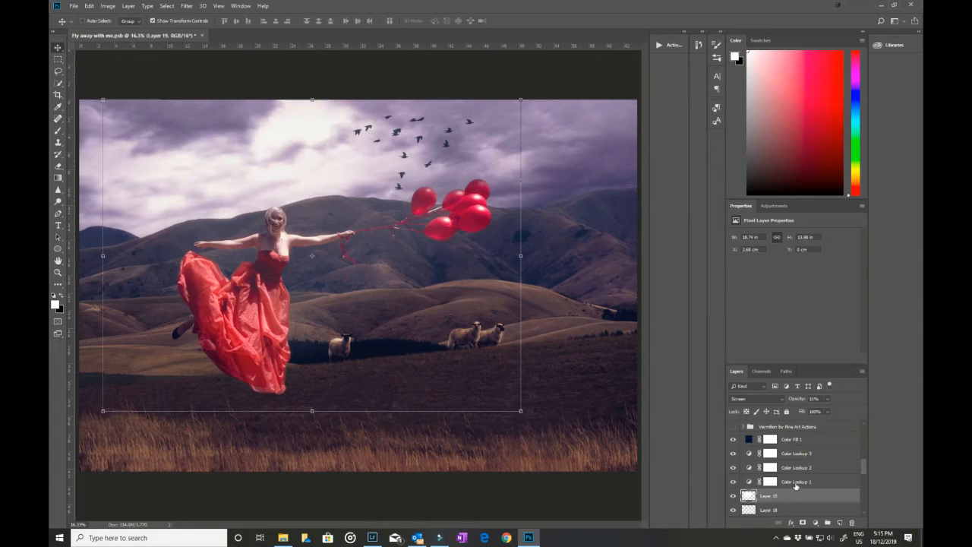
Step: Add a trial Color Lookup adjustment above Color Lookup 1, browse its 3D LUT presets, and delete the trial layer
{"action": "left_click", "coordinate": [796, 484]}
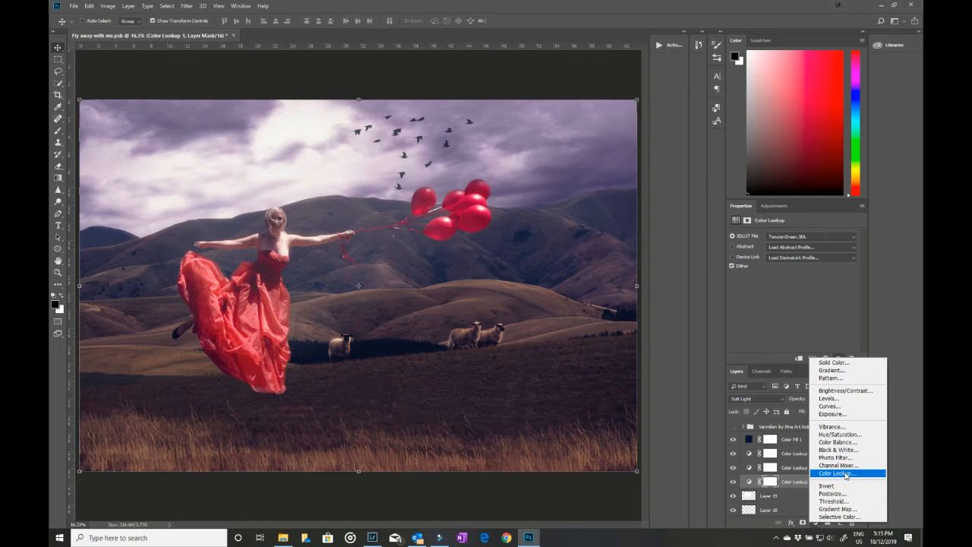
{"action": "left_click", "coordinate": [846, 474]}
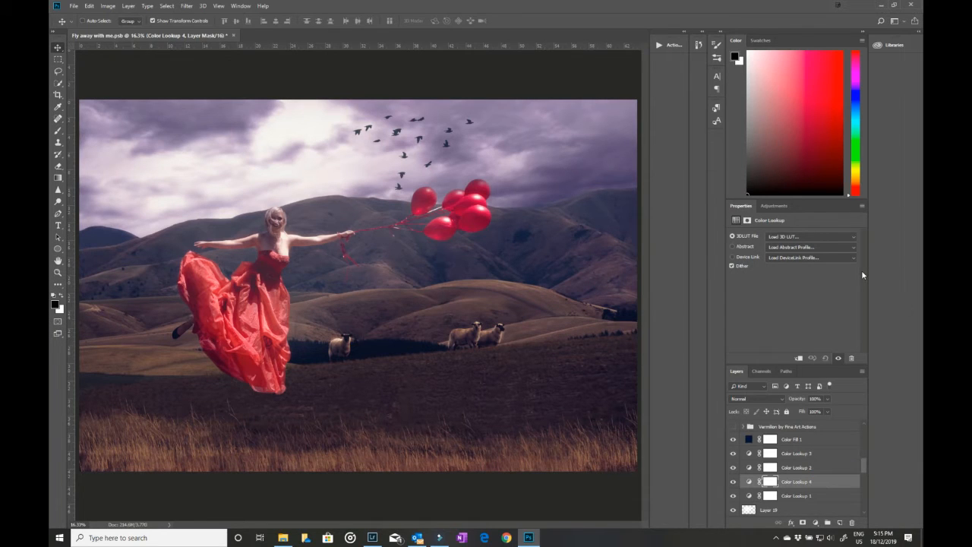
{"action": "left_click", "coordinate": [852, 237]}
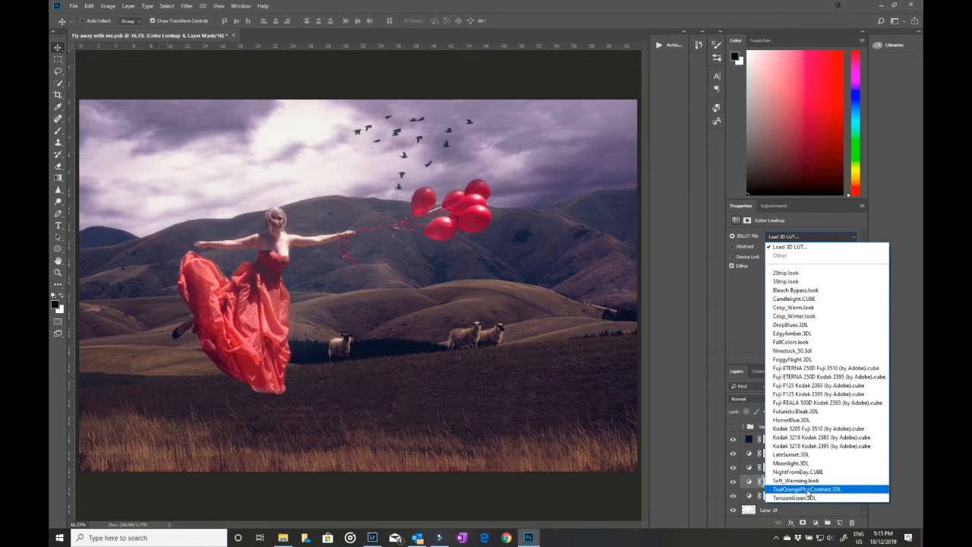
{"action": "left_click", "coordinate": [751, 300]}
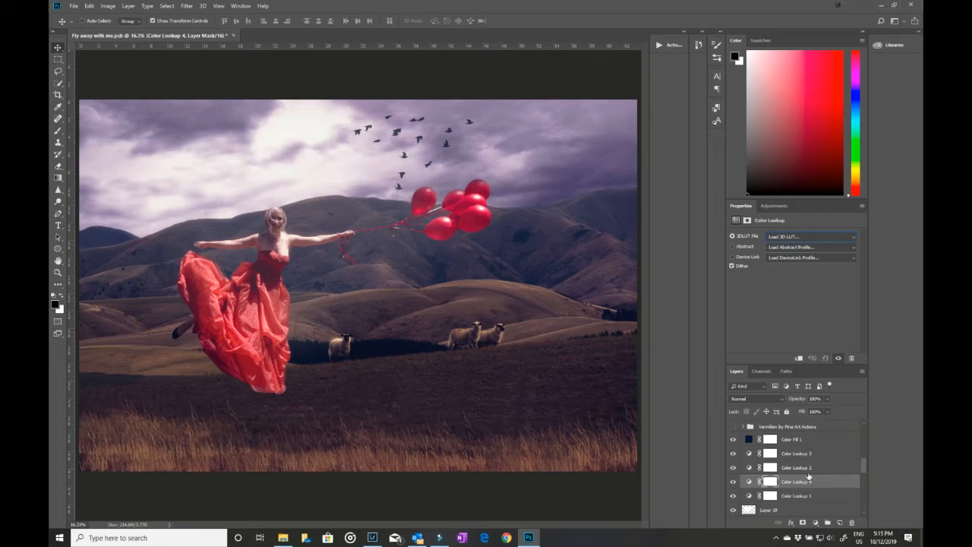
{"action": "left_click_drag", "start_coordinate": [819, 481], "coordinate": [851, 522]}
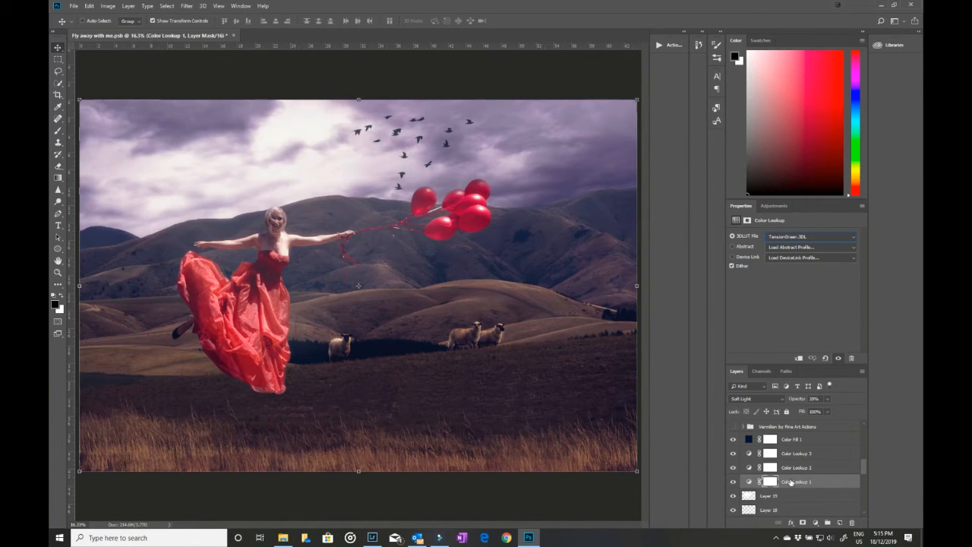
Step: Examine the LUT file, blending mode and opacity of Color Lookup 1, Color Lookup 2 and Color Lookup 3
{"action": "left_click", "coordinate": [791, 482]}
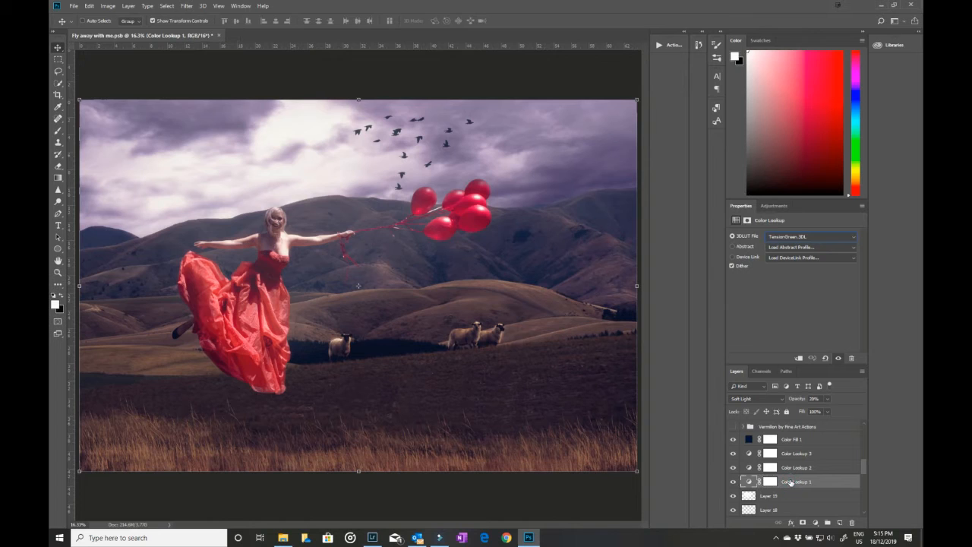
{"action": "left_click", "coordinate": [791, 468]}
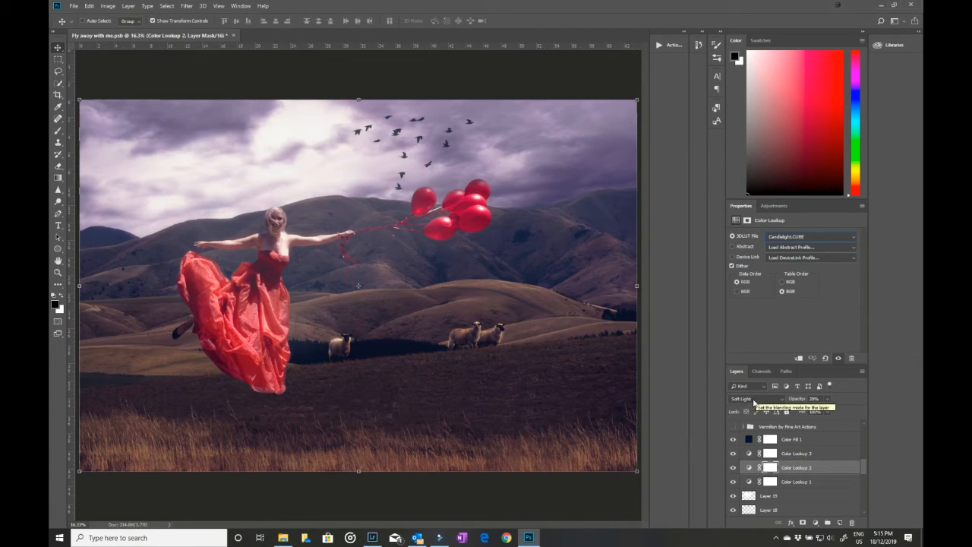
{"action": "left_click", "coordinate": [806, 456]}
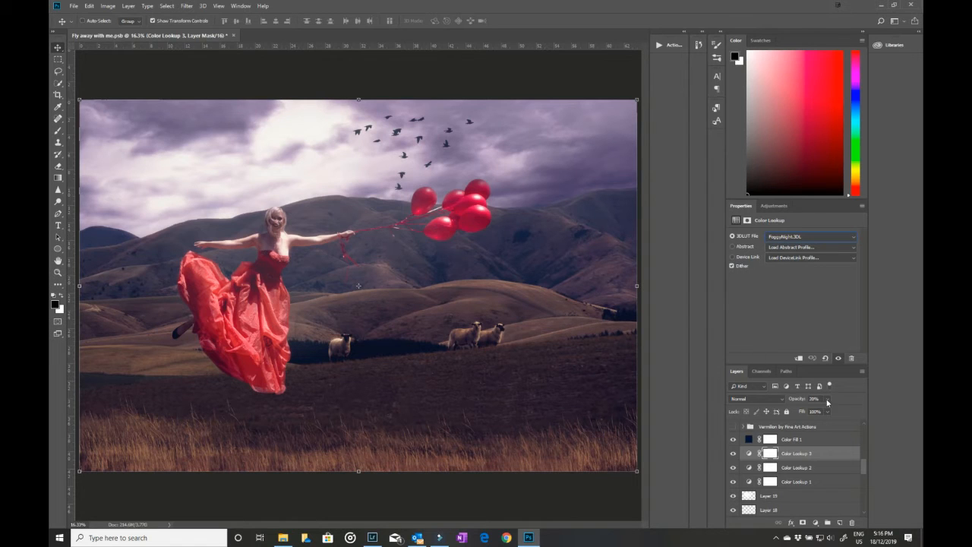
Step: Compare the image with and without the Color Lookup 3 and Color Fill 1 layers
{"action": "left_click", "coordinate": [734, 454]}
{"action": "left_click", "coordinate": [734, 454]}
{"action": "left_click", "coordinate": [802, 444]}
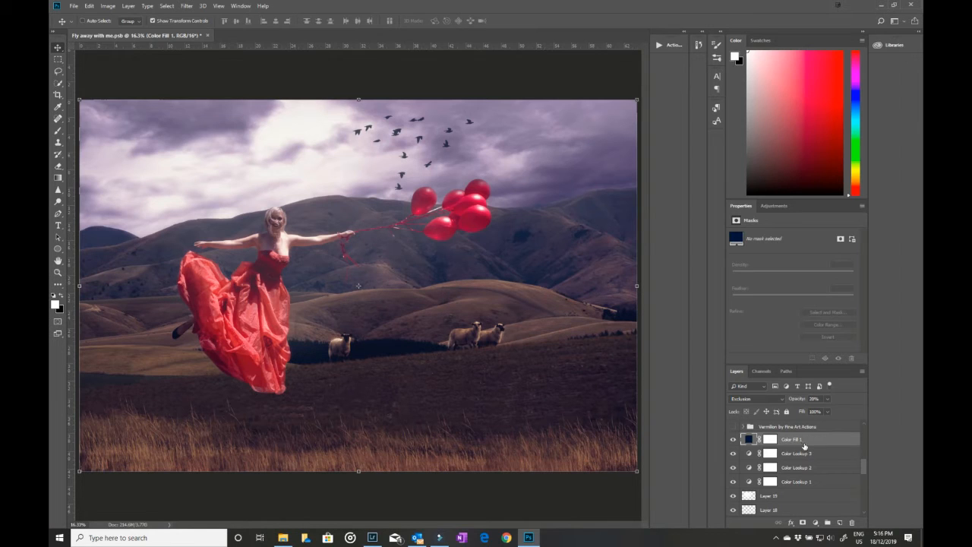
{"action": "left_click", "coordinate": [734, 439]}
{"action": "left_click", "coordinate": [734, 439]}
{"action": "left_click", "coordinate": [734, 440]}
{"action": "left_click", "coordinate": [734, 440]}
Step: Turn on the Vermilion by Fine Art Actions group and select it
{"action": "left_click", "coordinate": [733, 427]}
{"action": "left_click_drag", "start_coordinate": [864, 469], "coordinate": [864, 463]}
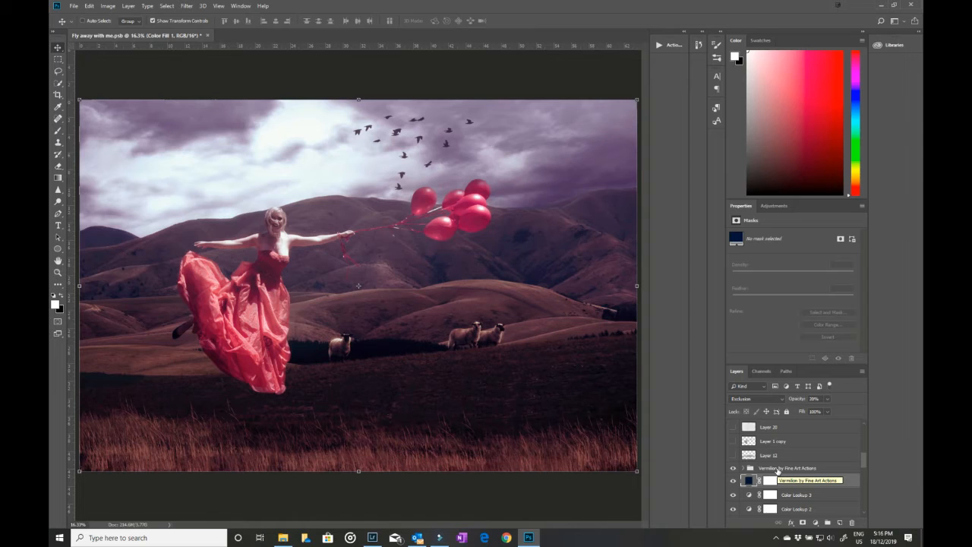
{"action": "left_click", "coordinate": [778, 469]}
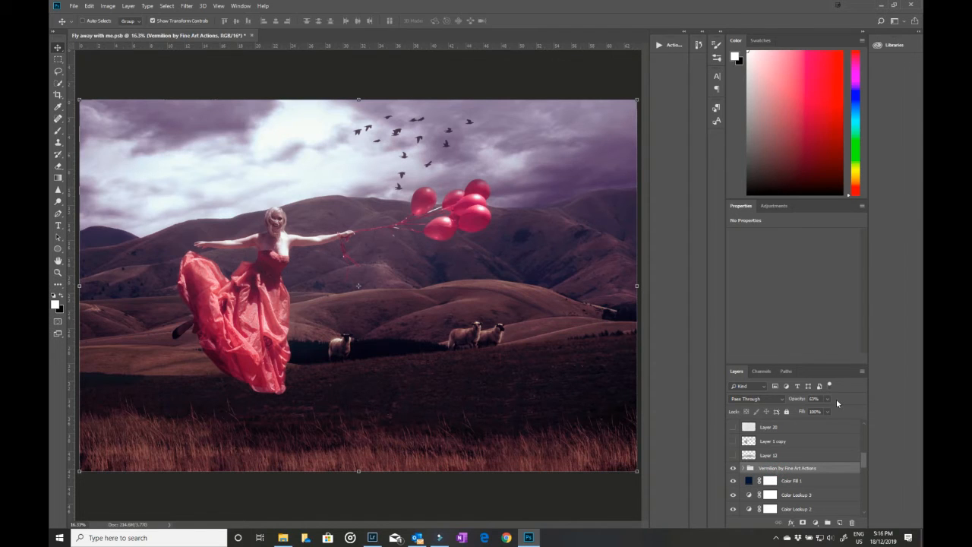
Step: Turn on Layer 12 and view its contents in Normal blending mode before restoring Overlay
{"action": "left_click", "coordinate": [734, 455]}
{"action": "left_click", "coordinate": [779, 455]}
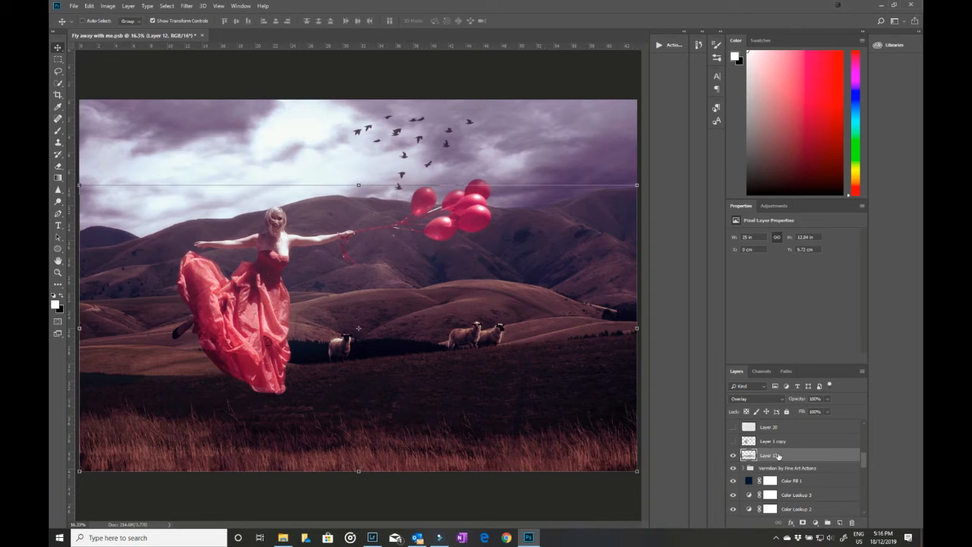
{"action": "left_click", "coordinate": [782, 399]}
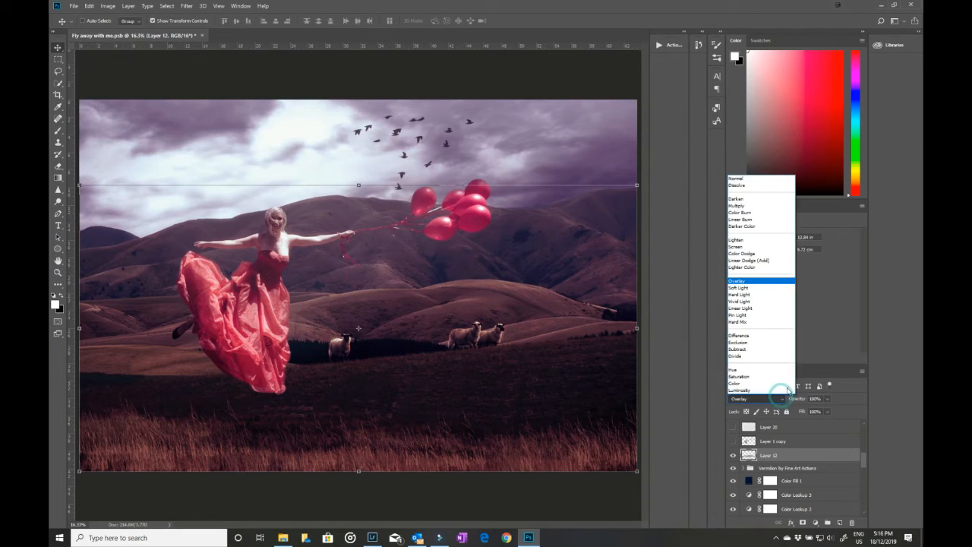
{"action": "left_click", "coordinate": [753, 179]}
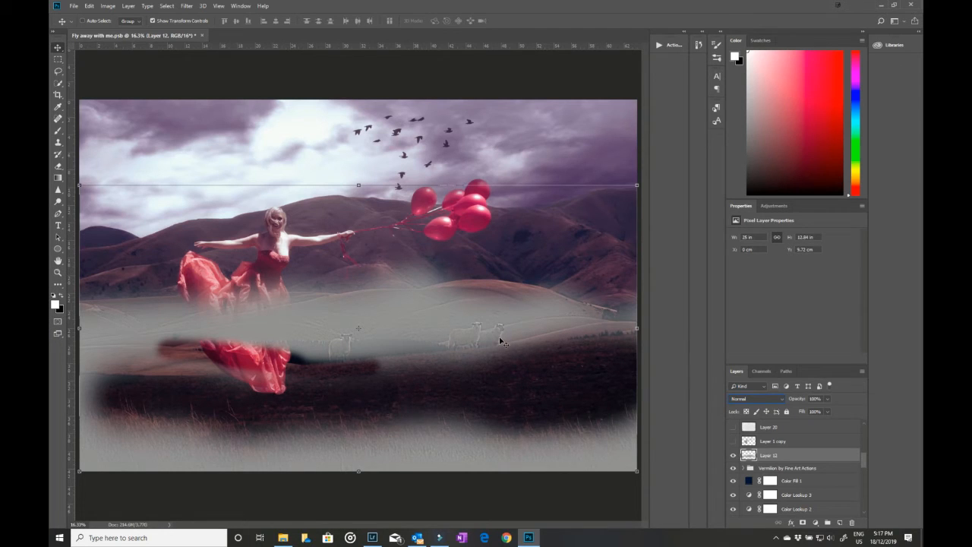
{"action": "left_click", "coordinate": [770, 398]}
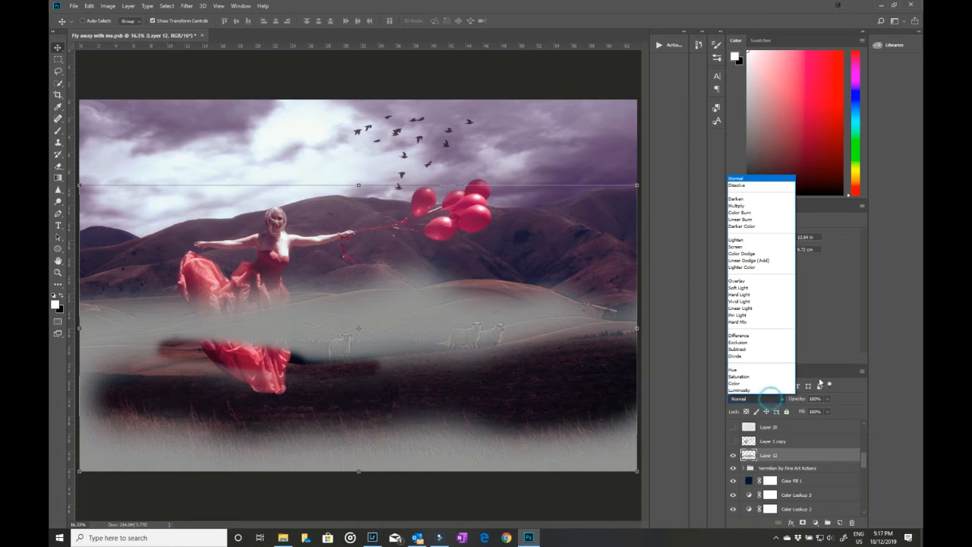
{"action": "left_click", "coordinate": [766, 281]}
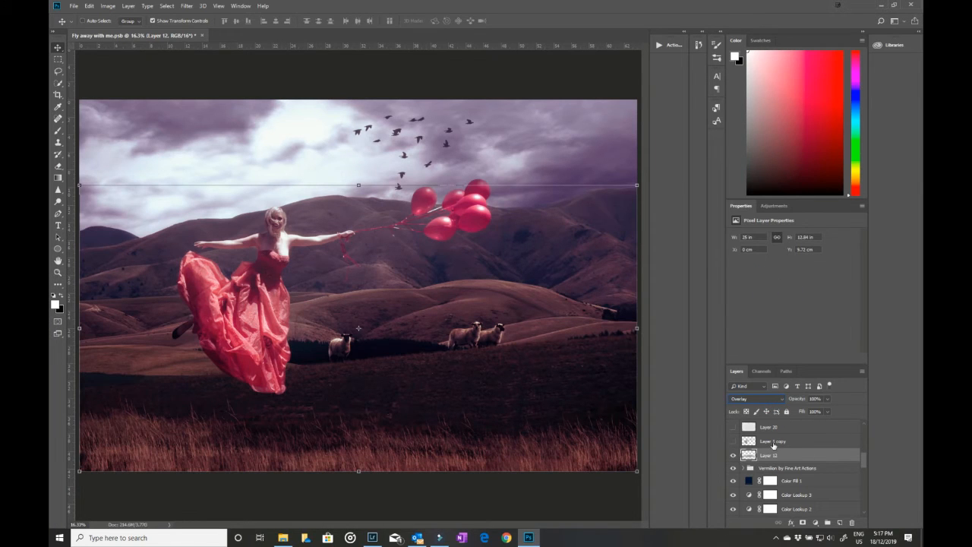
Step: Turn on Layer 1 copy and view its contents in Dissolve blending mode before restoring Overlay
{"action": "left_click", "coordinate": [775, 444]}
{"action": "left_click", "coordinate": [733, 443]}
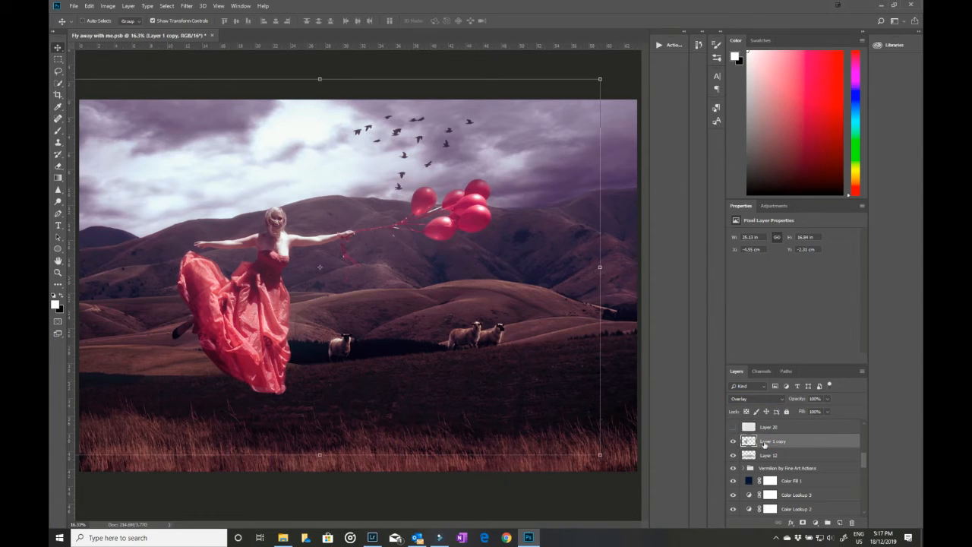
{"action": "left_click", "coordinate": [771, 398]}
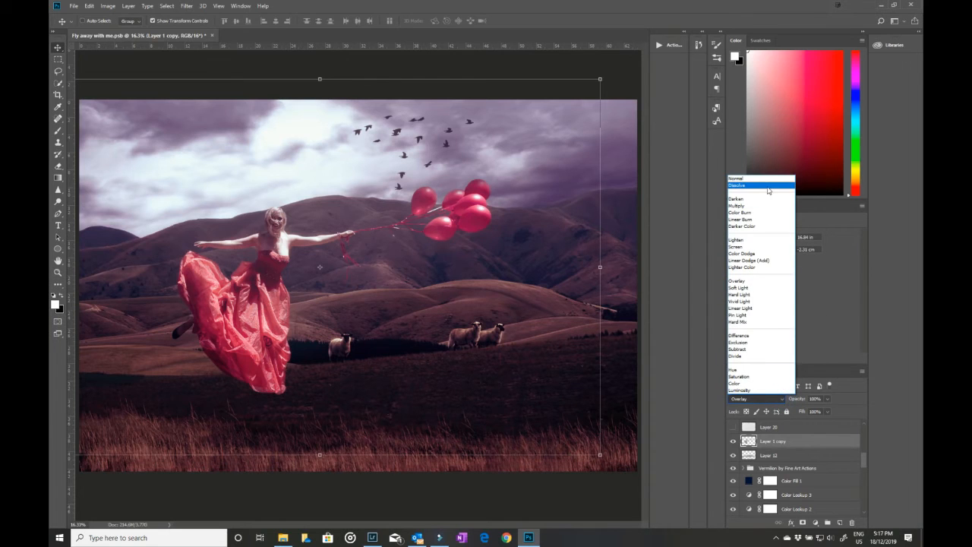
{"action": "left_click", "coordinate": [767, 186]}
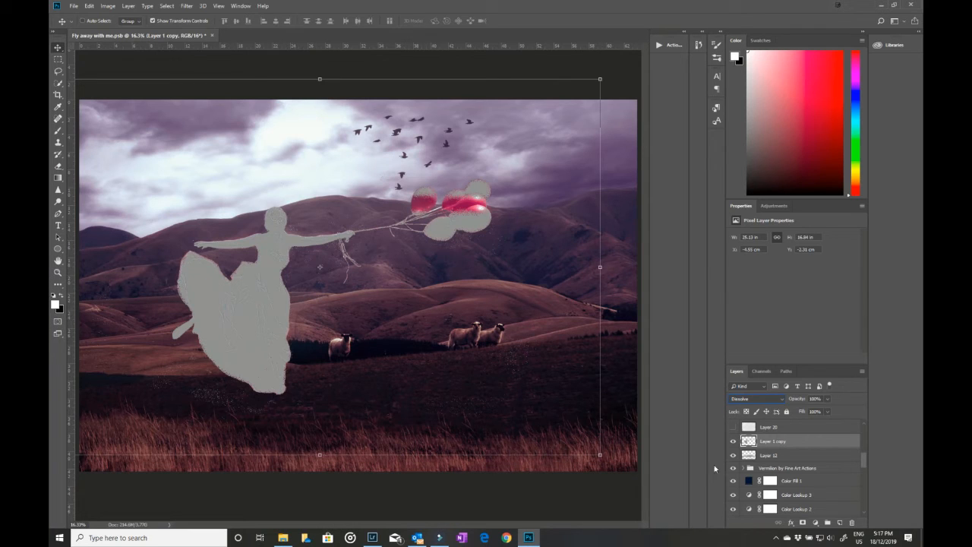
{"action": "left_click", "coordinate": [756, 399]}
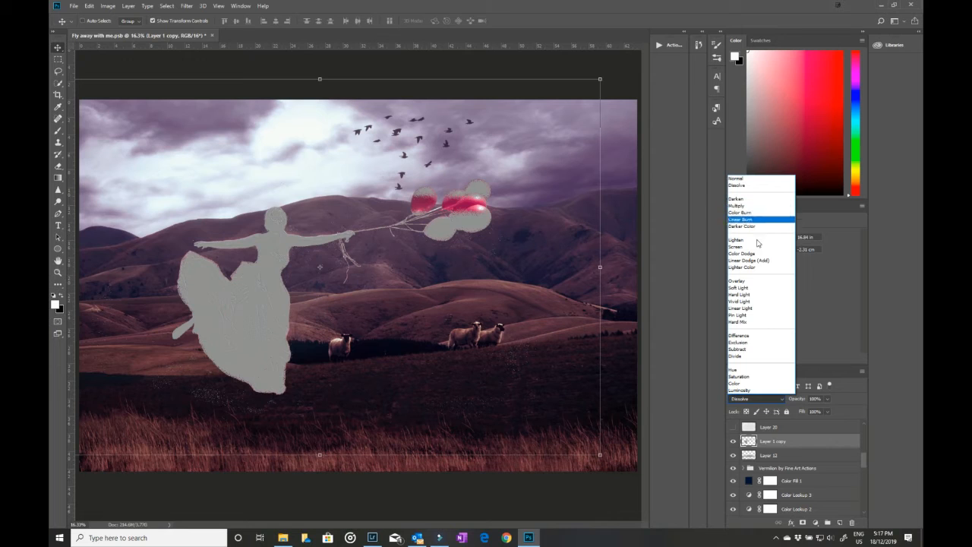
{"action": "left_click", "coordinate": [750, 281]}
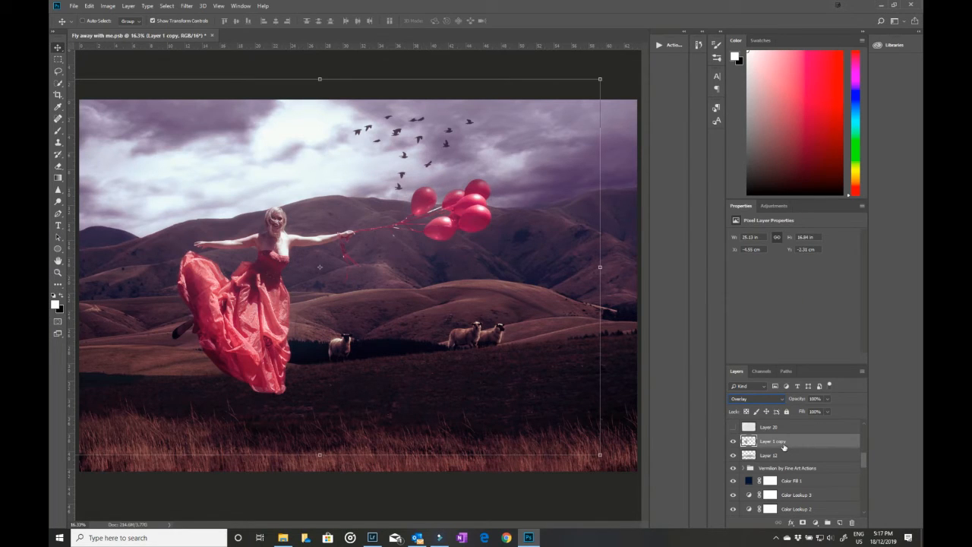
Step: Place a duplicate of the landscape layer Layer 12 copy directly above Layer 1 copy and apply the duplicate's layer mask
{"action": "scroll", "coordinate": [791, 452], "scroll_direction": "up", "scroll_amount": 1}
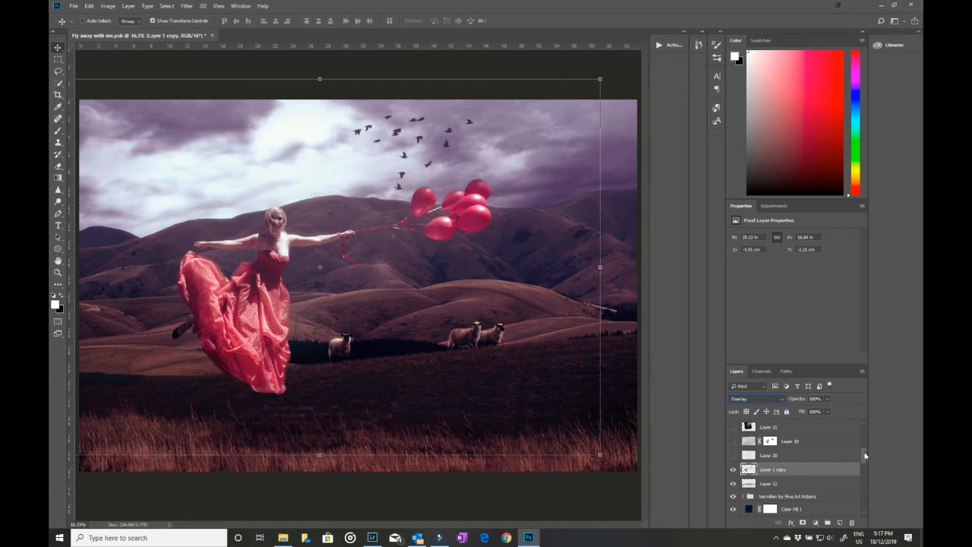
{"action": "left_click_drag", "start_coordinate": [866, 456], "coordinate": [871, 502]}
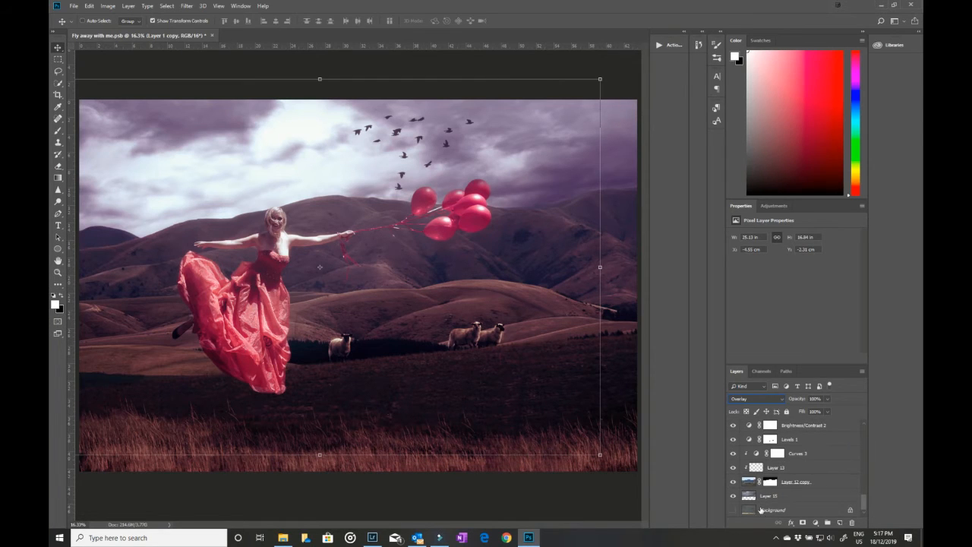
{"action": "left_click", "coordinate": [748, 484]}
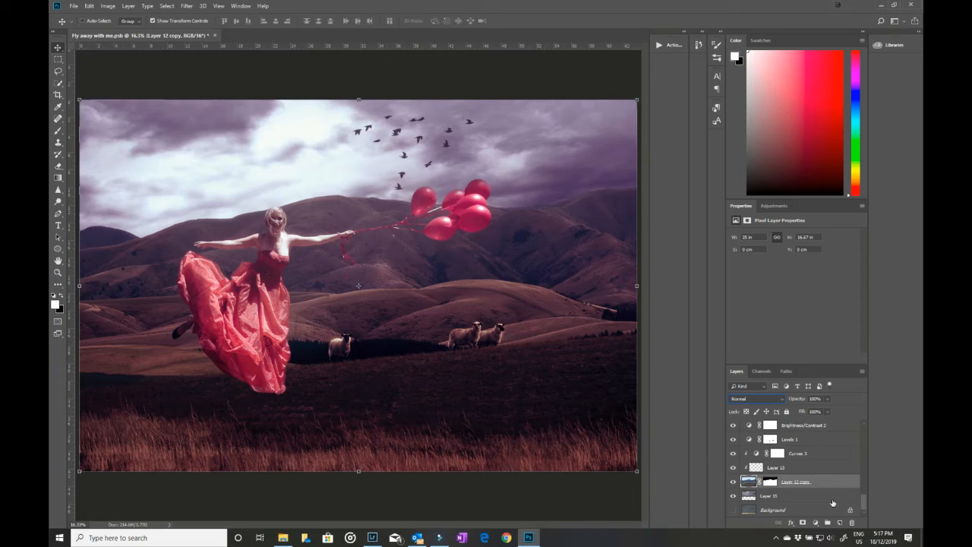
{"action": "right_click", "coordinate": [795, 483]}
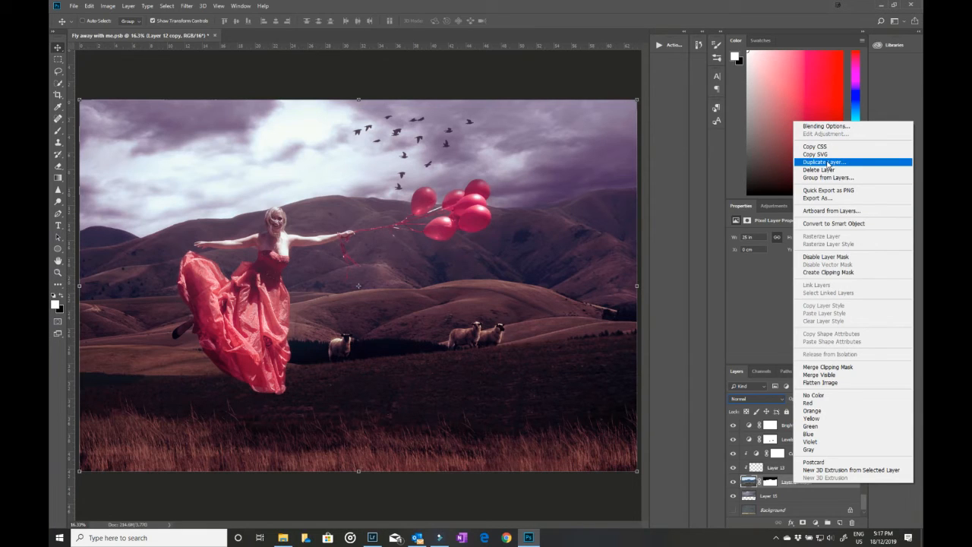
{"action": "left_click", "coordinate": [828, 163]}
{"action": "left_click", "coordinate": [565, 147]}
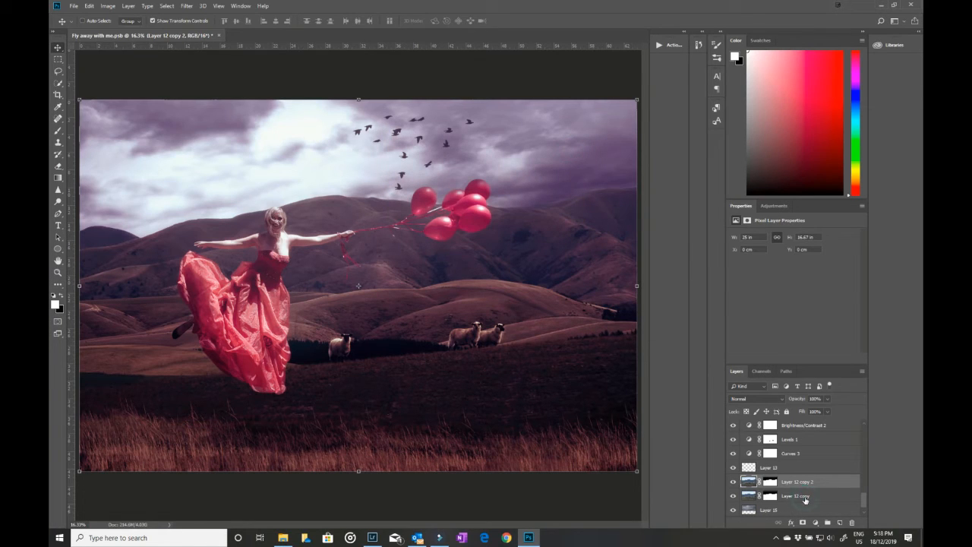
{"action": "left_click", "coordinate": [803, 496]}
{"action": "left_click_drag", "start_coordinate": [801, 487], "coordinate": [807, 412]}
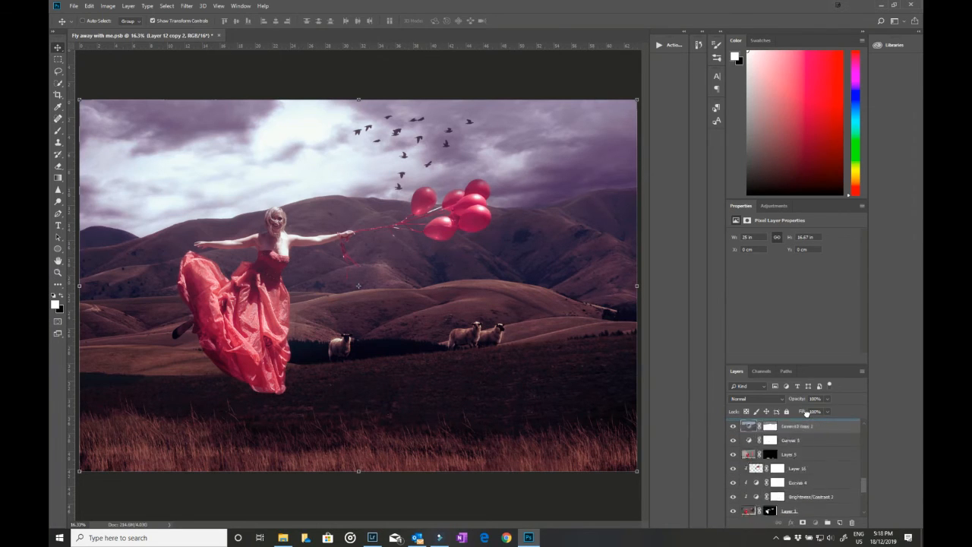
{"action": "left_click_drag", "start_coordinate": [806, 418], "coordinate": [807, 495]}
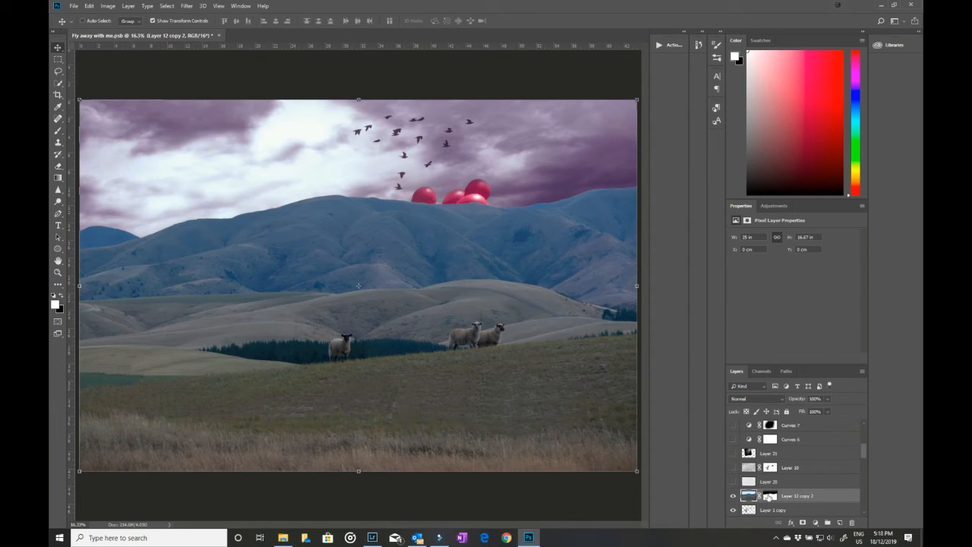
{"action": "right_click", "coordinate": [769, 498]}
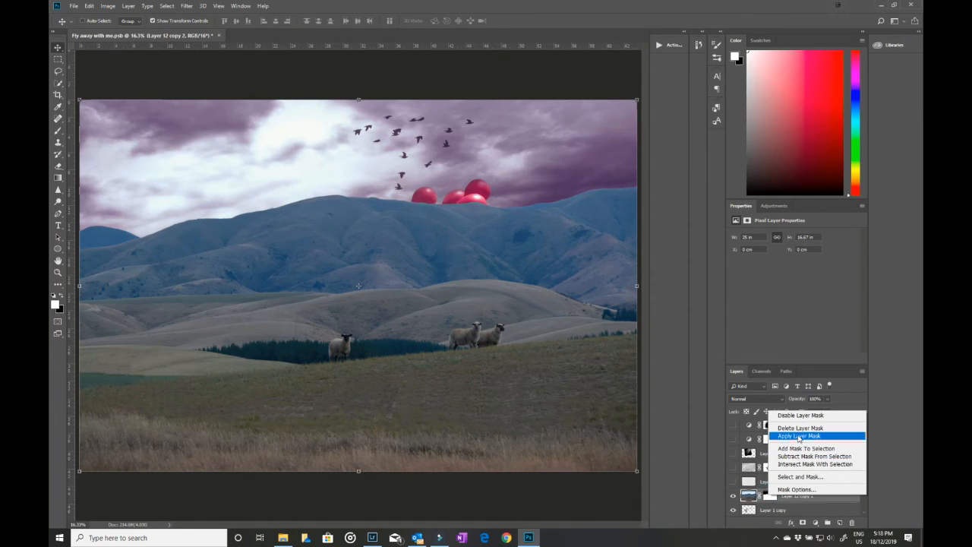
{"action": "left_click", "coordinate": [795, 434]}
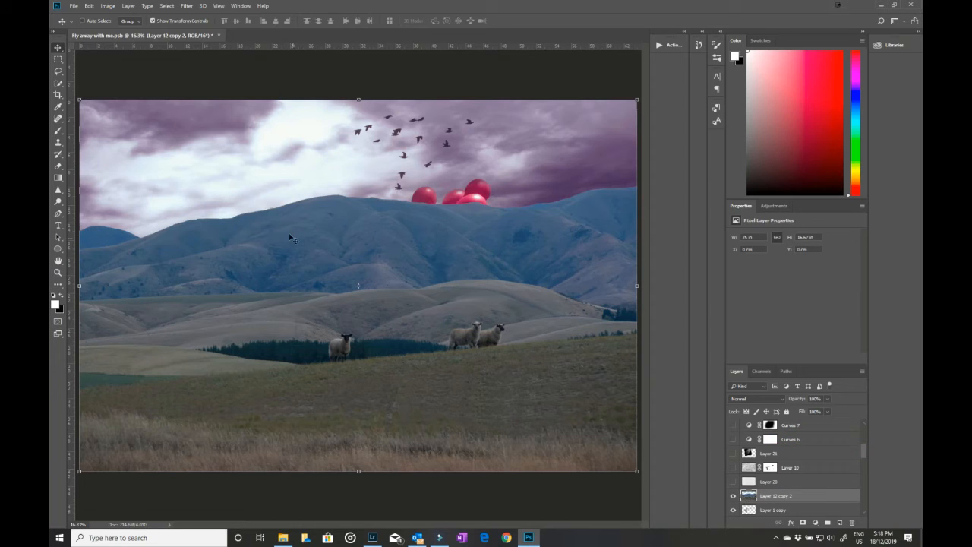
Step: Preview a High Pass filter with a 9.6 pixel radius on the duplicated landscape, cancel it and delete the duplicate layer
{"action": "left_click", "coordinate": [186, 6]}
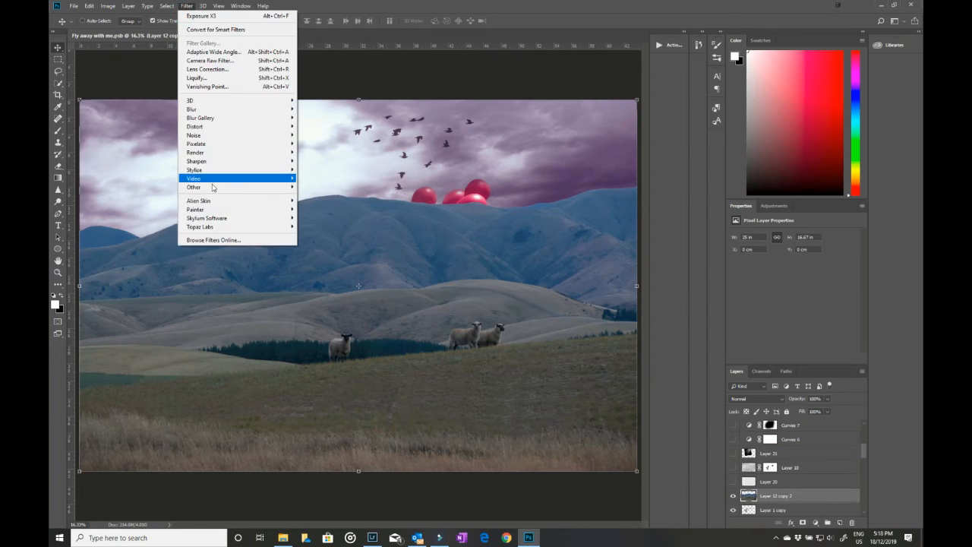
{"action": "mouse_move", "coordinate": [212, 190]}
{"action": "left_click", "coordinate": [315, 195]}
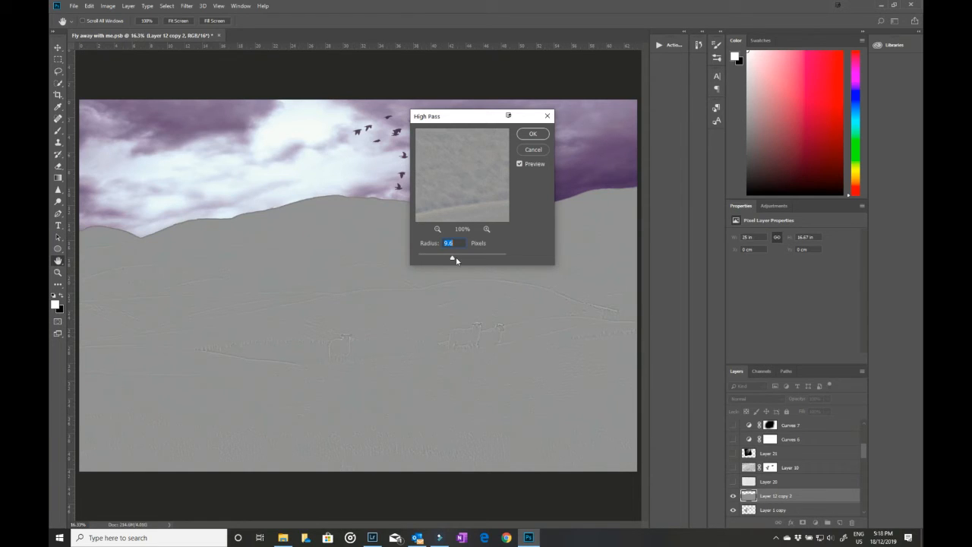
{"action": "left_click", "coordinate": [535, 151]}
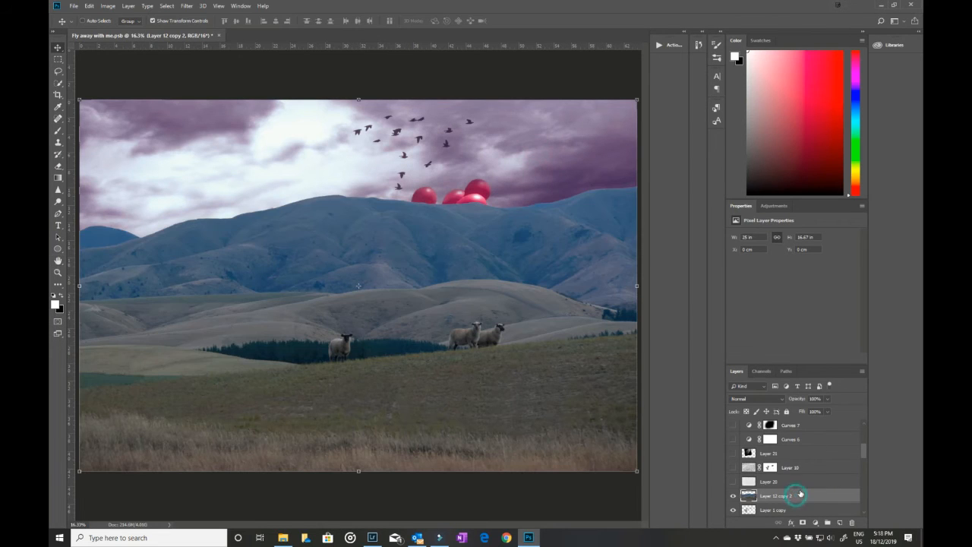
{"action": "key", "text": "Delete"}
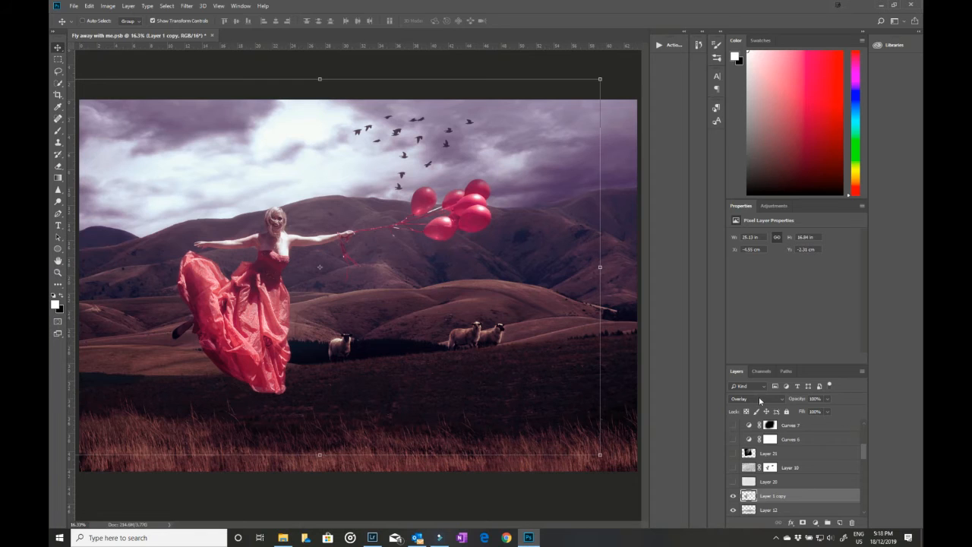
Step: Turn on Layer 20 and Layer 10, selecting each to show its blending mode and opacity
{"action": "left_click", "coordinate": [733, 482]}
{"action": "left_click", "coordinate": [771, 482]}
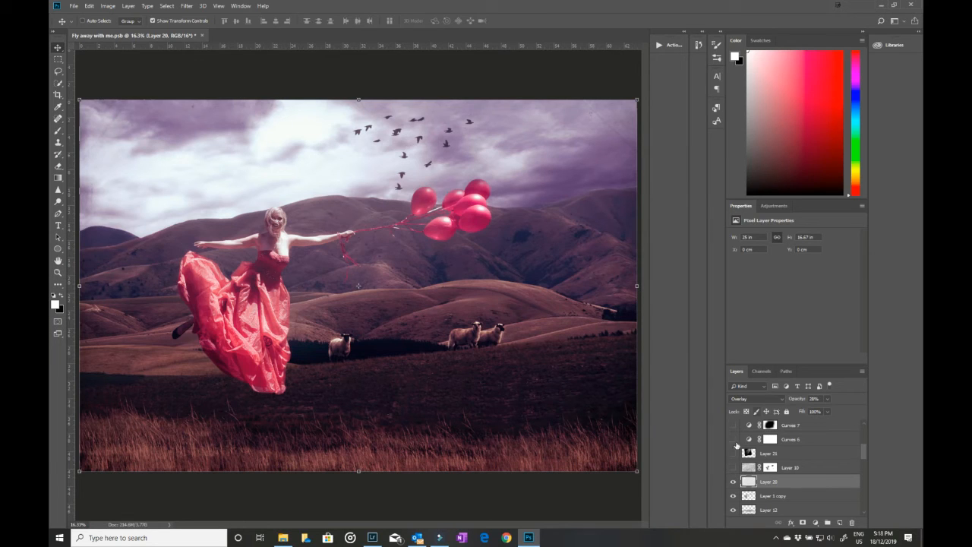
{"action": "left_click", "coordinate": [733, 468]}
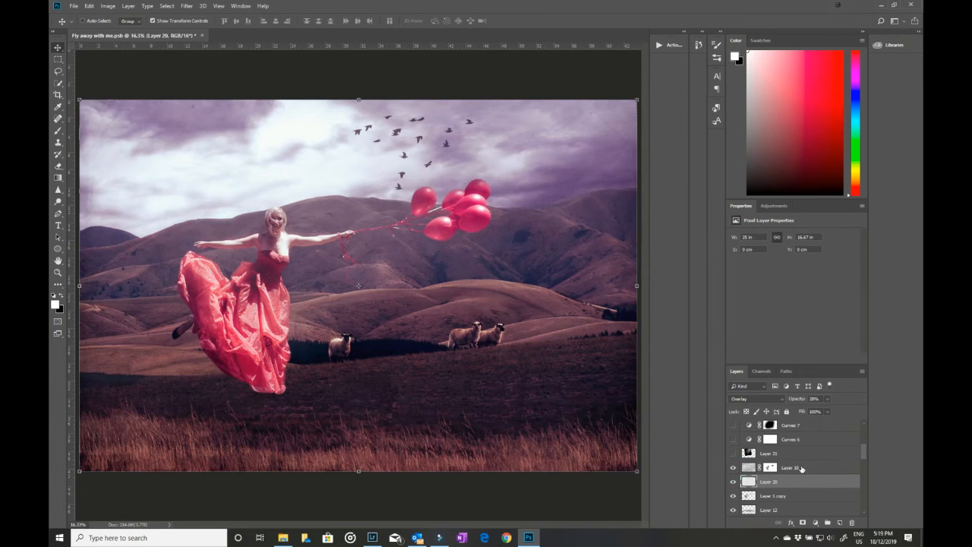
{"action": "left_click", "coordinate": [802, 469]}
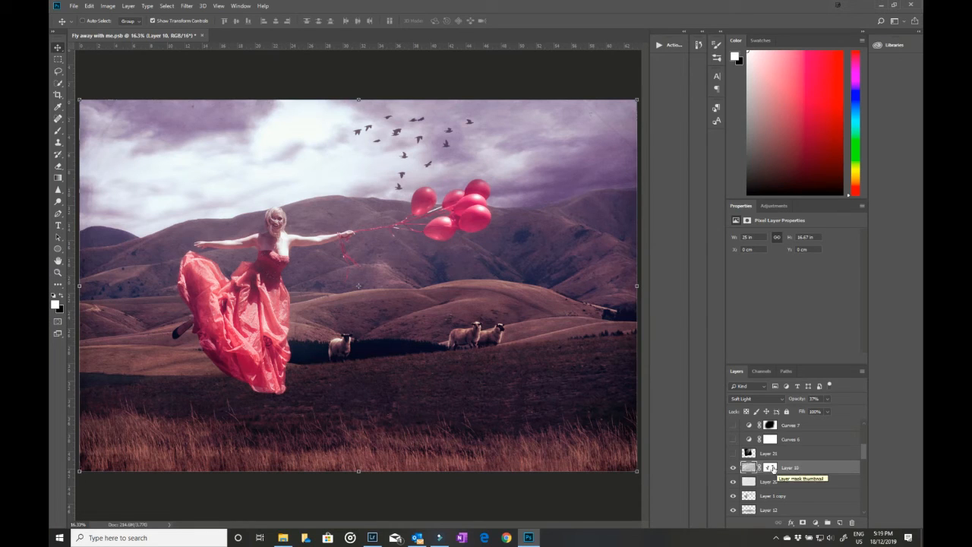
Step: Compare the image with Layer 10's layer mask disabled and enabled
{"action": "left_click", "coordinate": [772, 468]}
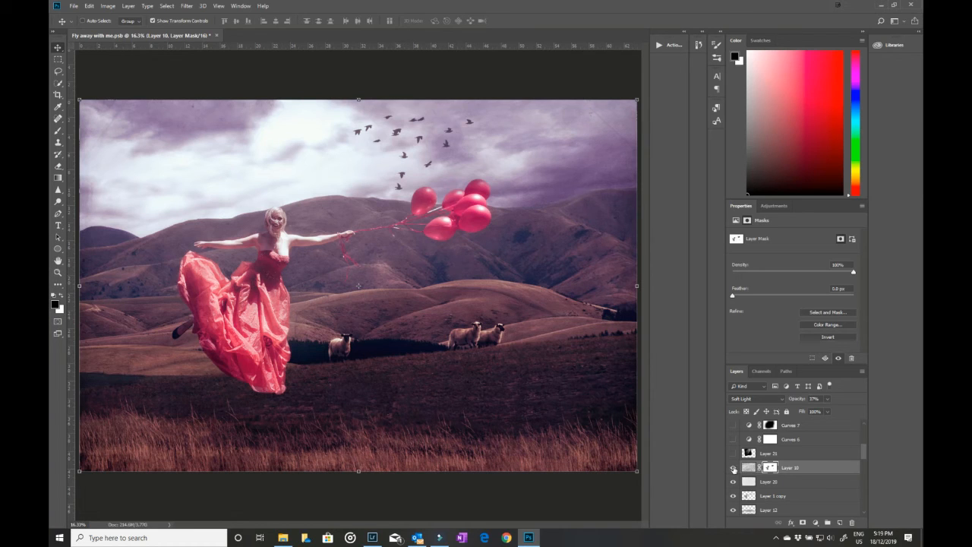
{"action": "left_click", "coordinate": [771, 469], "text": "shift"}
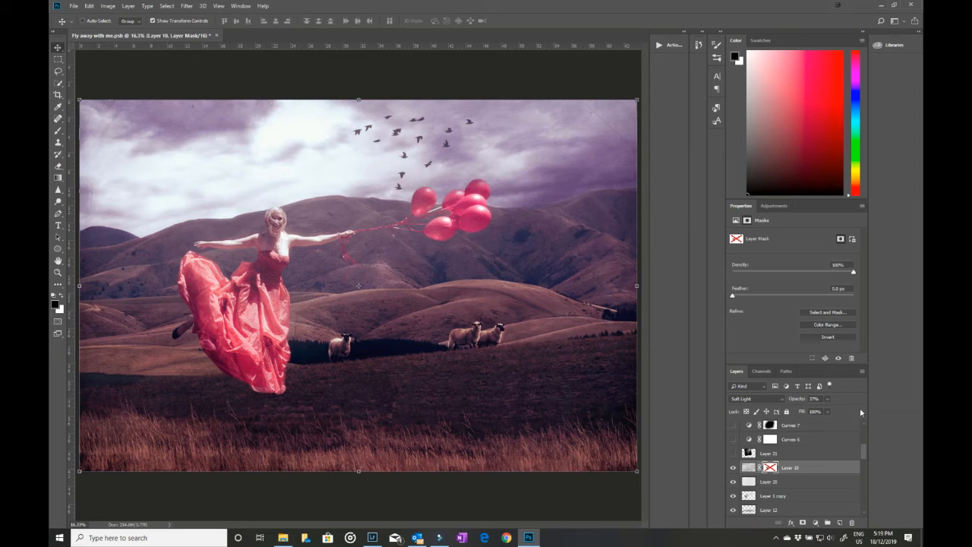
{"action": "left_click", "coordinate": [771, 468], "text": "shift"}
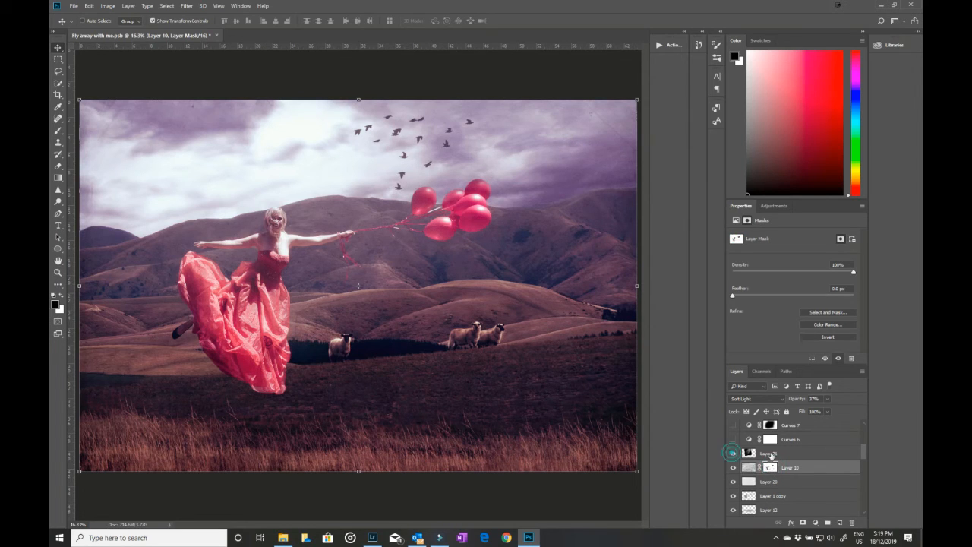
Step: Turn on the light-ray Layer 21, view it in Normal blending mode at 100% opacity, and restore Screen mode
{"action": "left_click", "coordinate": [734, 454]}
{"action": "left_click", "coordinate": [782, 455]}
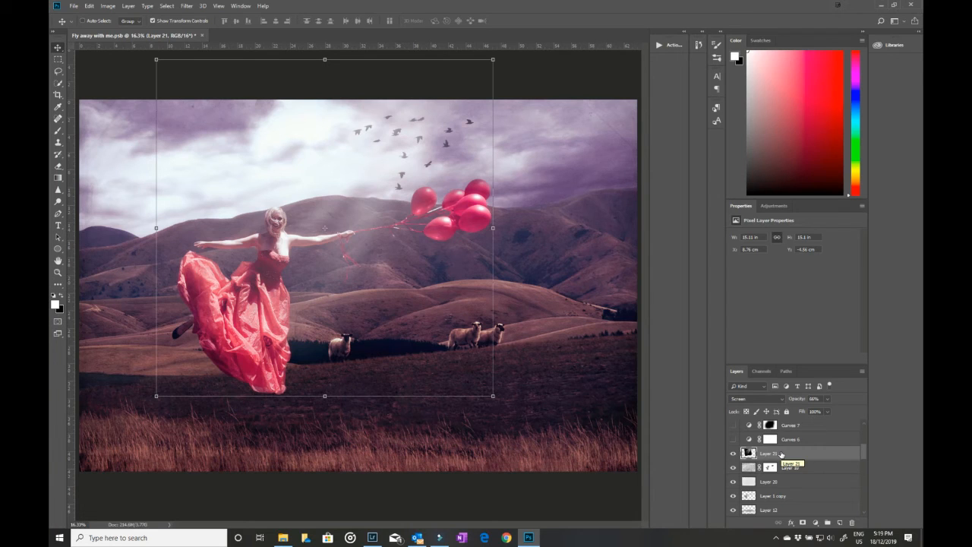
{"action": "left_click", "coordinate": [781, 399]}
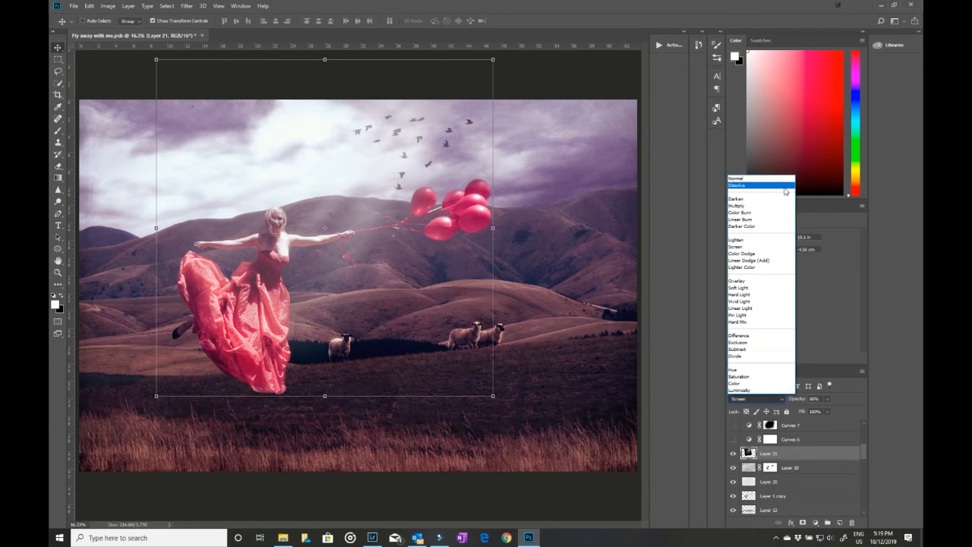
{"action": "left_click", "coordinate": [779, 179]}
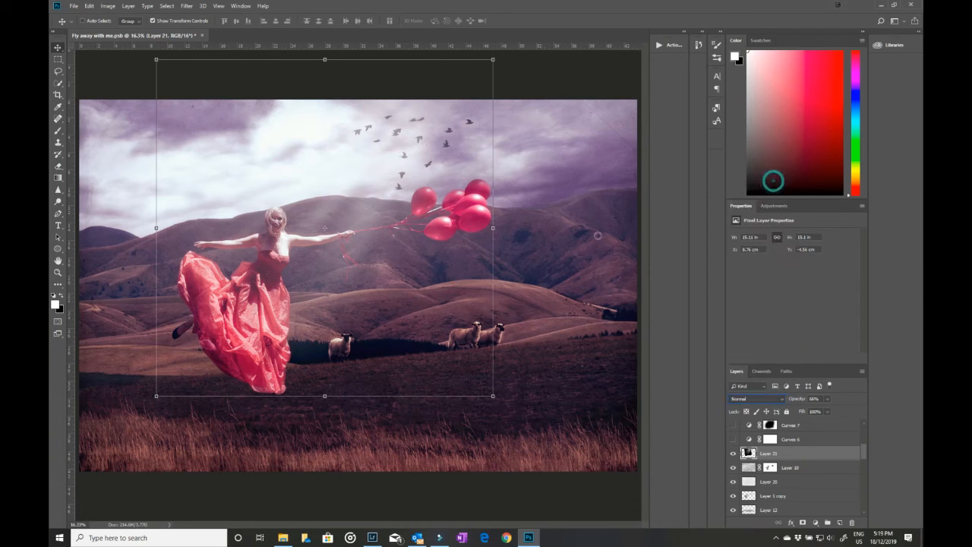
{"action": "left_click", "coordinate": [828, 399]}
{"action": "left_click_drag", "start_coordinate": [828, 411], "coordinate": [854, 409]}
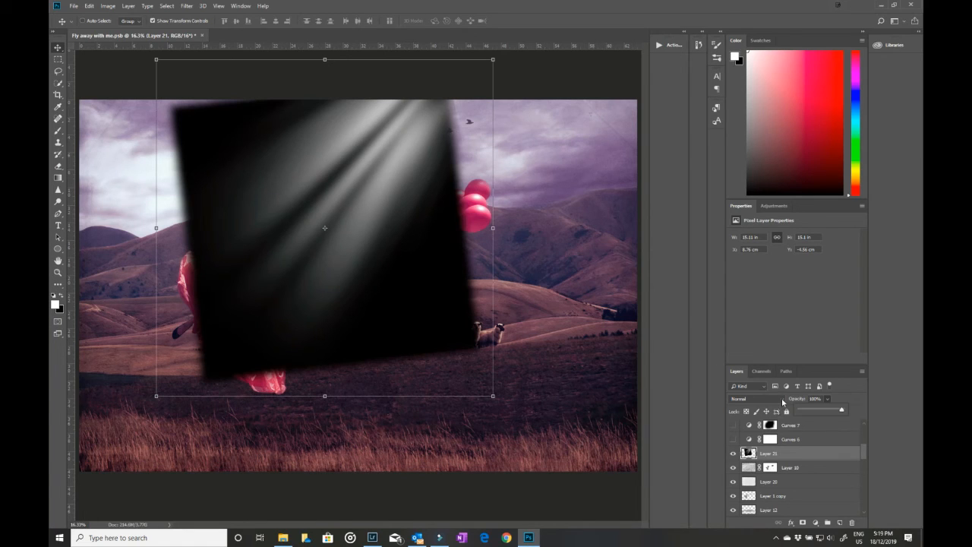
{"action": "left_click", "coordinate": [754, 399]}
{"action": "left_click", "coordinate": [750, 248]}
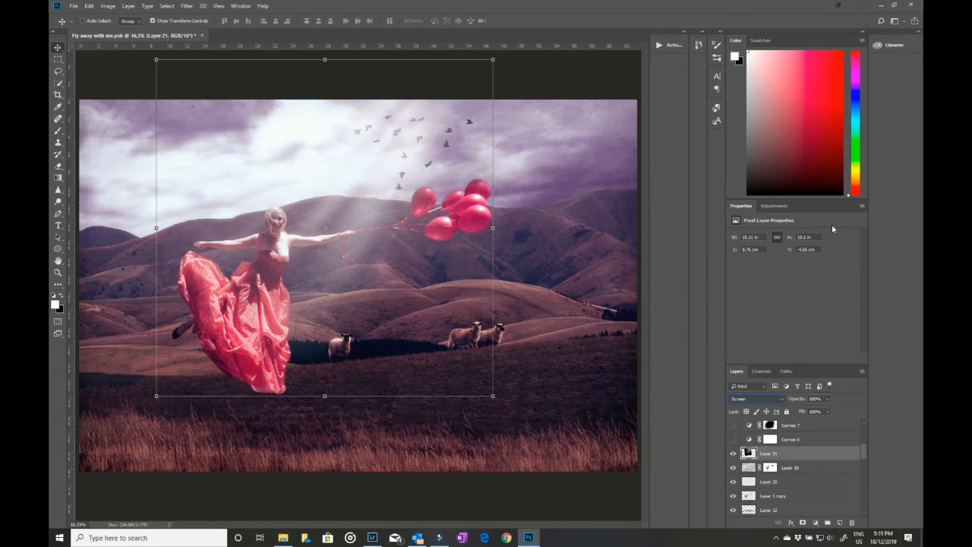
Step: Lower the light-ray Layer 21's opacity to 66% and turn on the Curves 6 and Curves 7 adjustment layers
{"action": "left_click", "coordinate": [829, 400]}
{"action": "left_click_drag", "start_coordinate": [831, 410], "coordinate": [814, 414]}
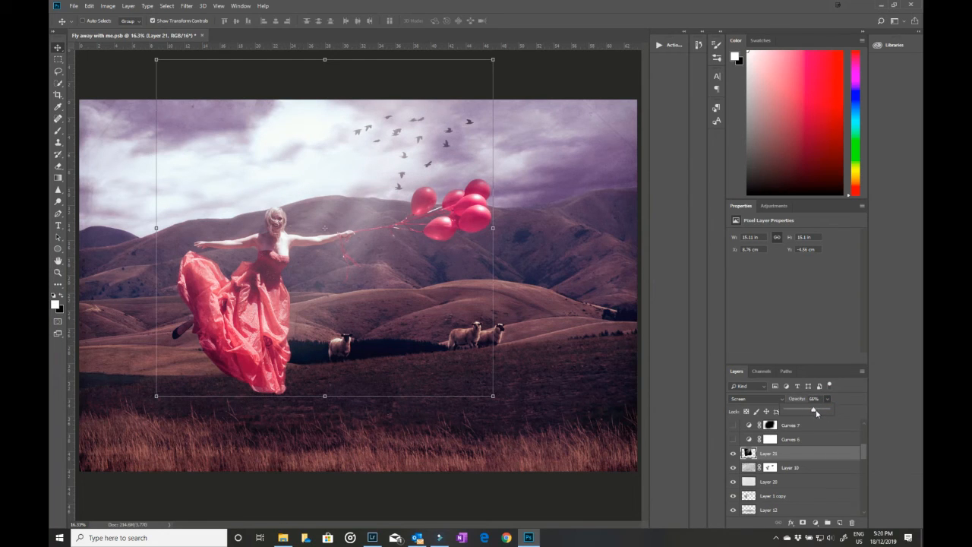
{"action": "left_click", "coordinate": [733, 439]}
{"action": "left_click", "coordinate": [733, 425]}
{"action": "scroll", "coordinate": [808, 479], "scroll_direction": "up", "scroll_amount": 1}
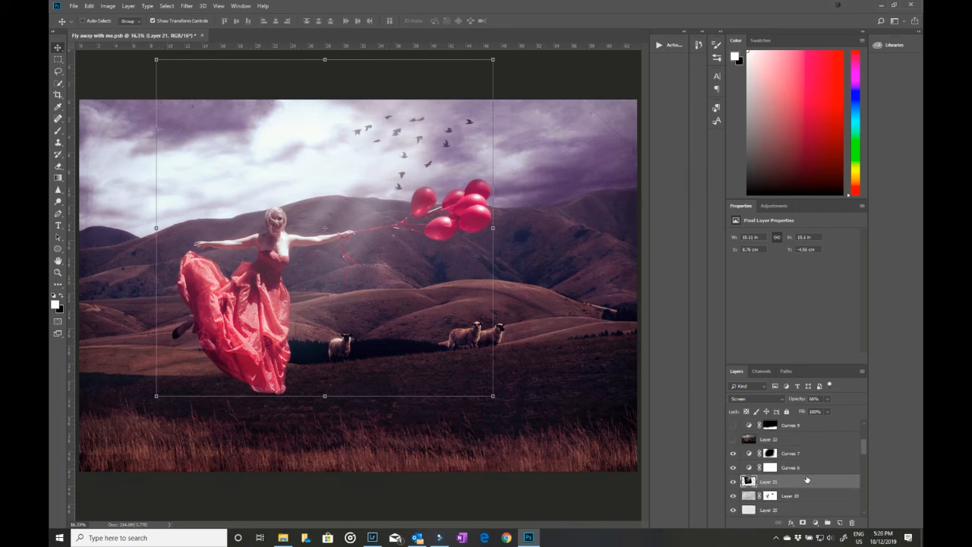
Step: View the curve settings of Curves 7 and Curves 6, and undo the accidental move of Curves 7's mask
{"action": "left_click", "coordinate": [792, 456]}
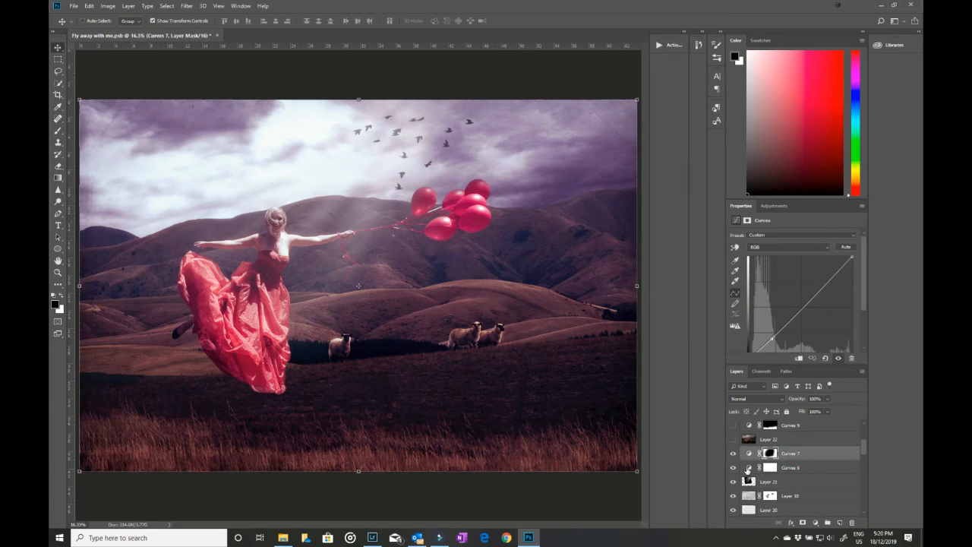
{"action": "left_click", "coordinate": [749, 468]}
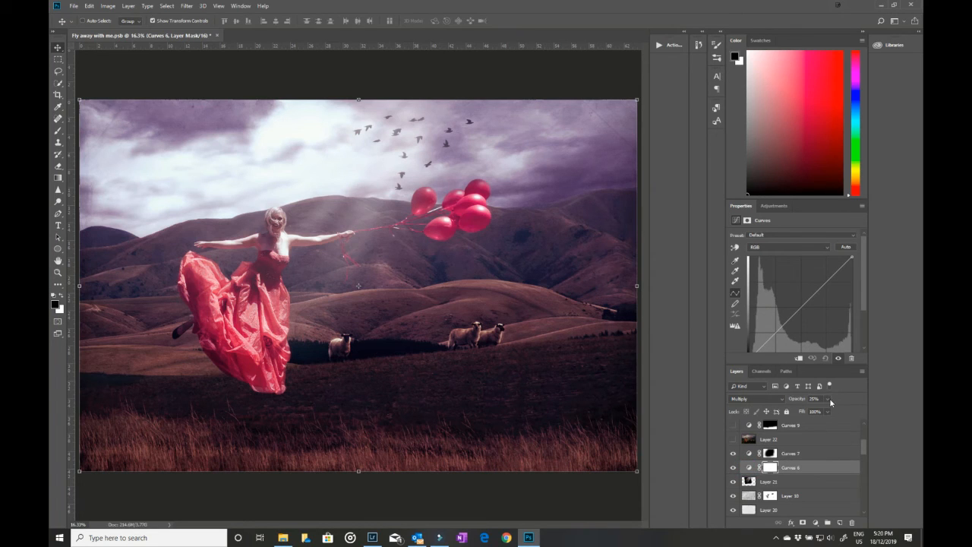
{"action": "left_click", "coordinate": [749, 455]}
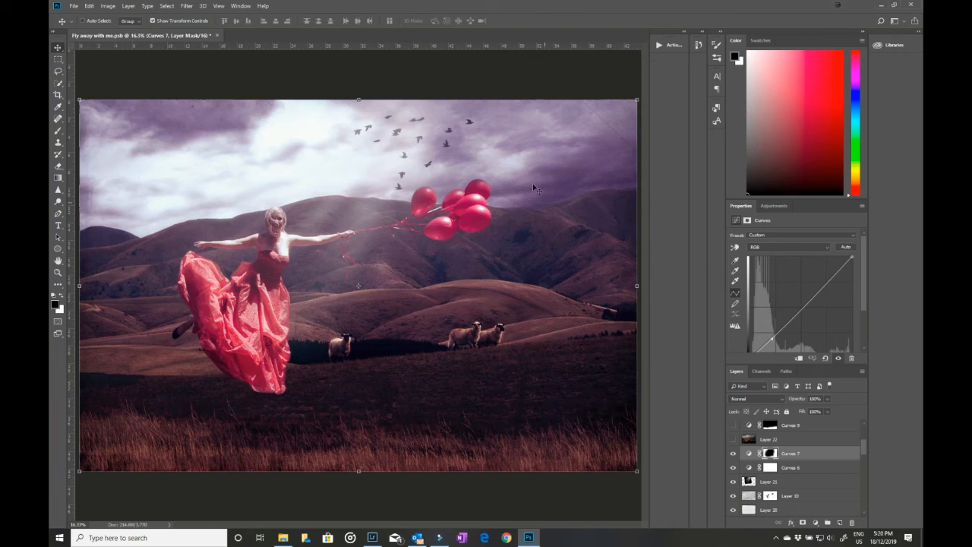
{"action": "left_click_drag", "start_coordinate": [360, 349], "coordinate": [258, 380]}
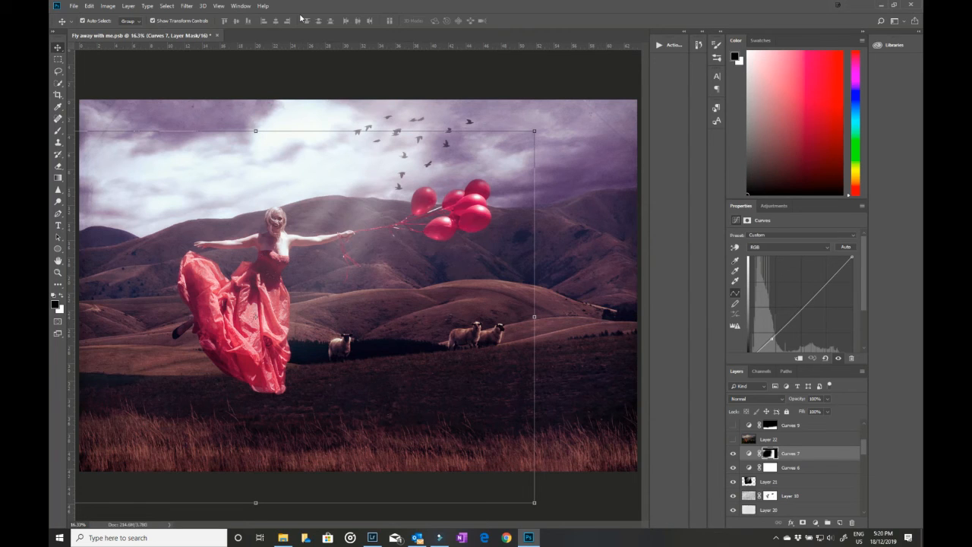
{"action": "key", "text": "ctrl+z"}
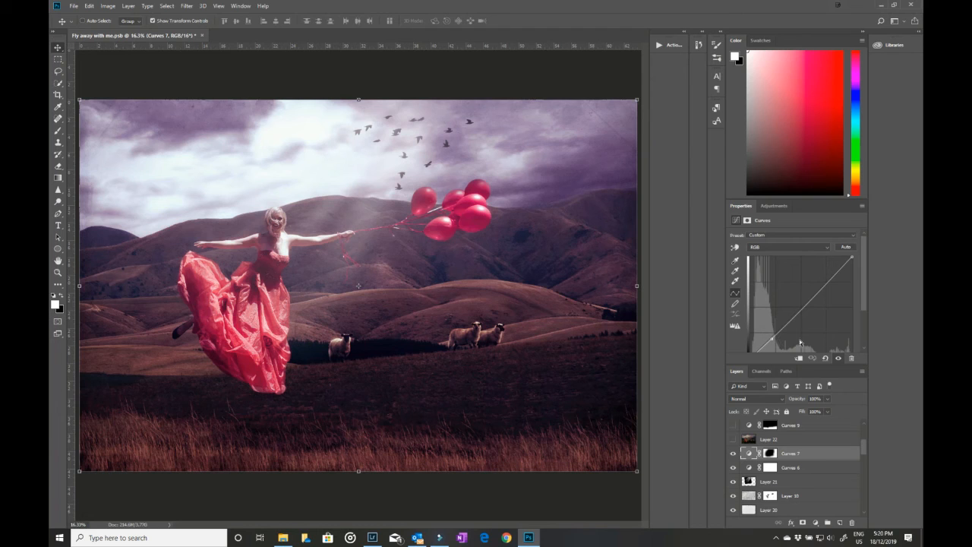
Step: Turn on Layer 22 above the Curves 7 adjustment and select it to show its blending mode and opacity
{"action": "left_click", "coordinate": [733, 438]}
{"action": "scroll", "coordinate": [796, 457], "scroll_direction": "up", "scroll_amount": 2}
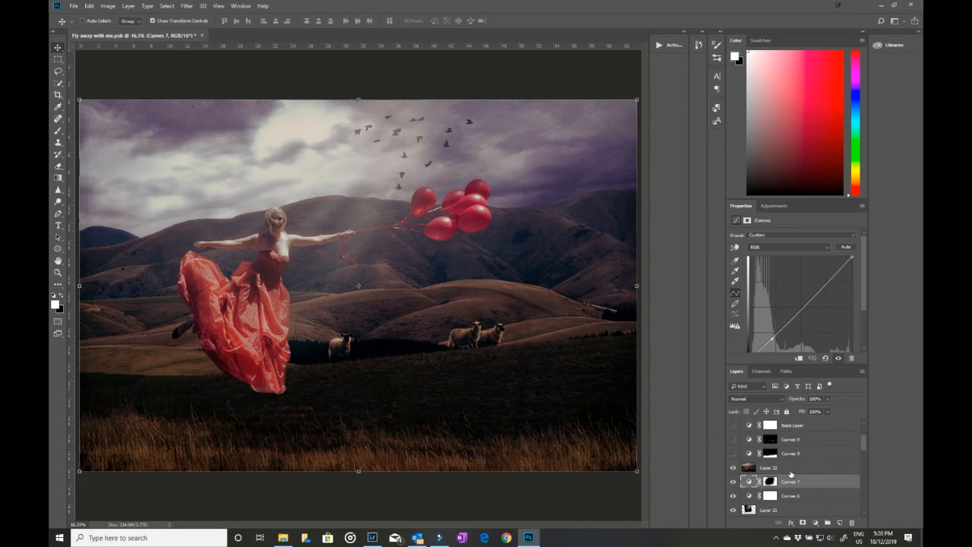
{"action": "left_click", "coordinate": [789, 468]}
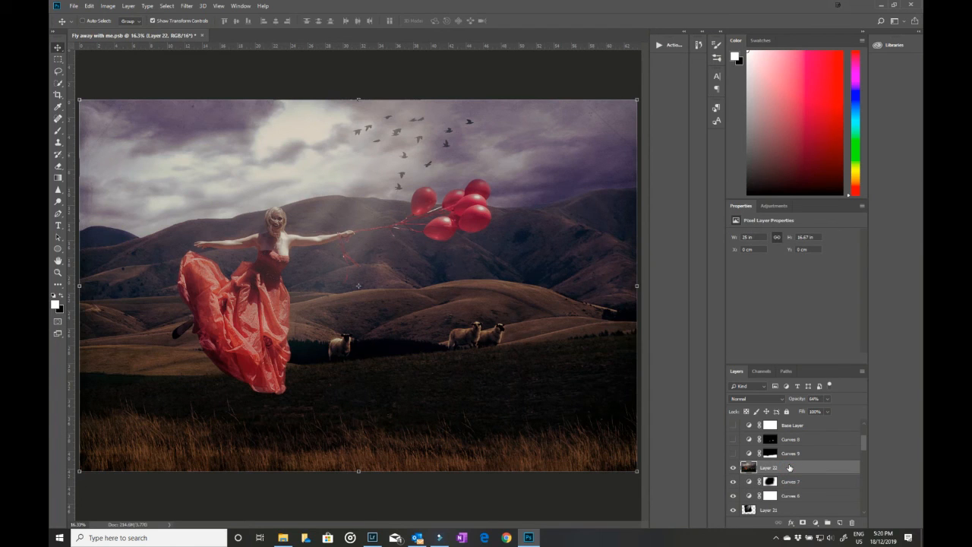
Step: Turn on the Curves 9 and Curves 8 adjustment layers and compare the image with Curves 8 off and on
{"action": "left_click", "coordinate": [733, 453]}
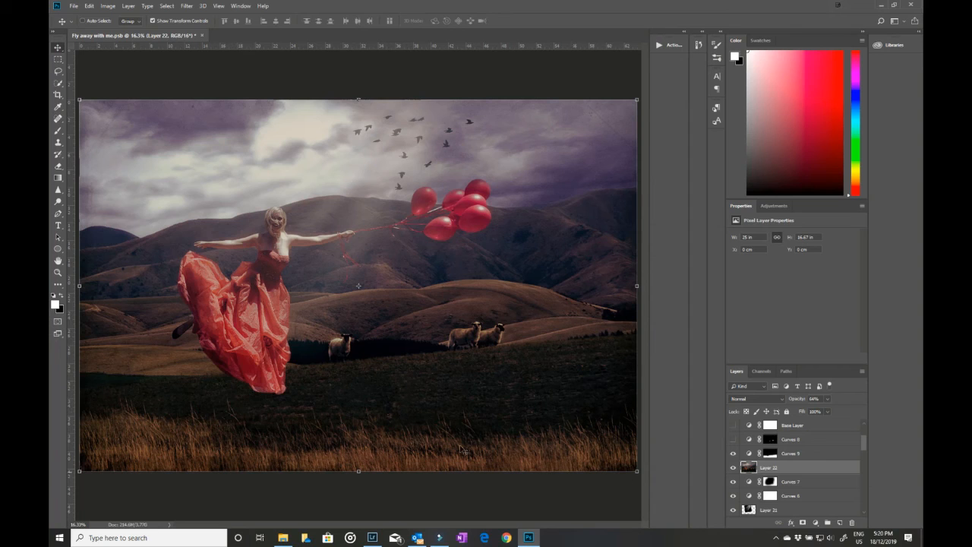
{"action": "left_click", "coordinate": [733, 440]}
{"action": "left_click", "coordinate": [750, 441]}
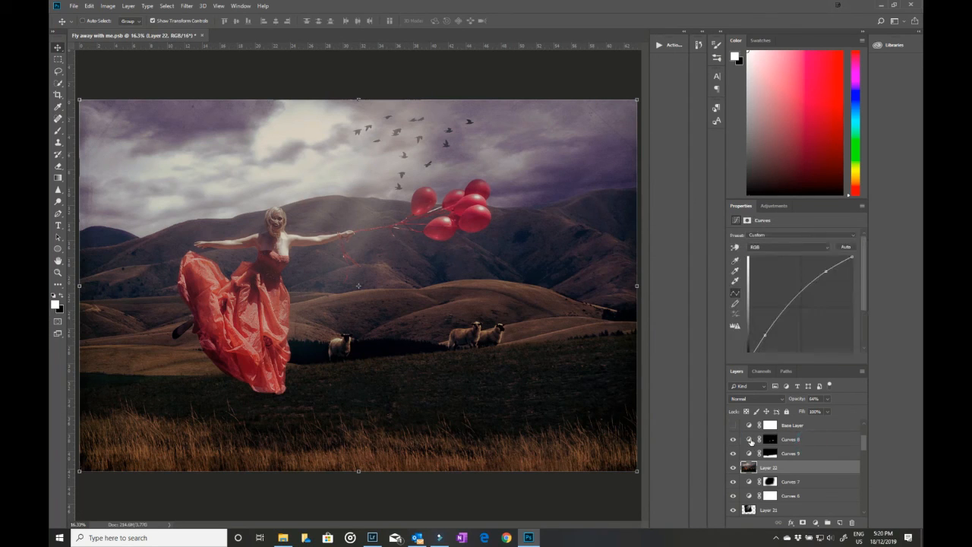
{"action": "left_click", "coordinate": [733, 440]}
{"action": "left_click", "coordinate": [734, 441]}
{"action": "scroll", "coordinate": [783, 448], "scroll_direction": "up", "scroll_amount": 3}
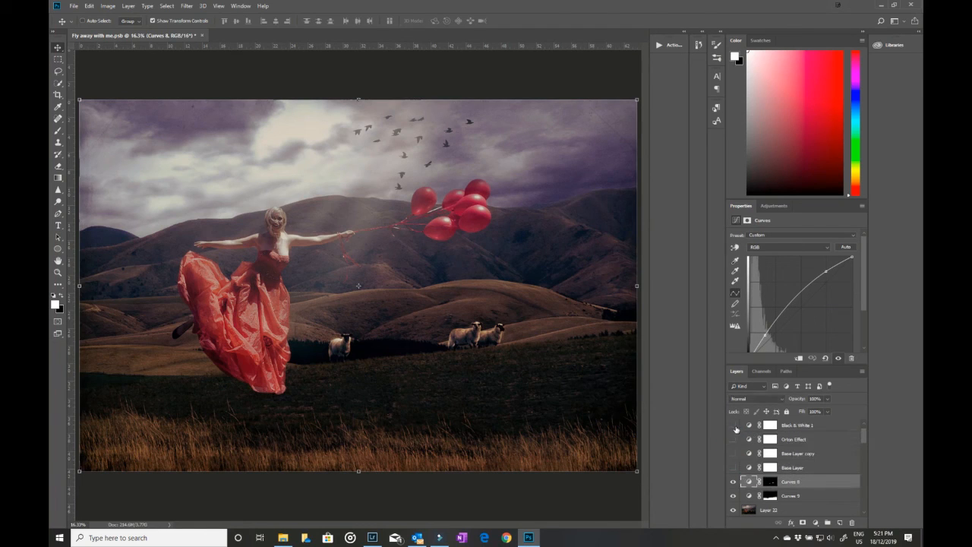
Step: Turn on the Base Layer, Base Layer copy and Orton Effect adjustment layers
{"action": "left_click", "coordinate": [733, 467]}
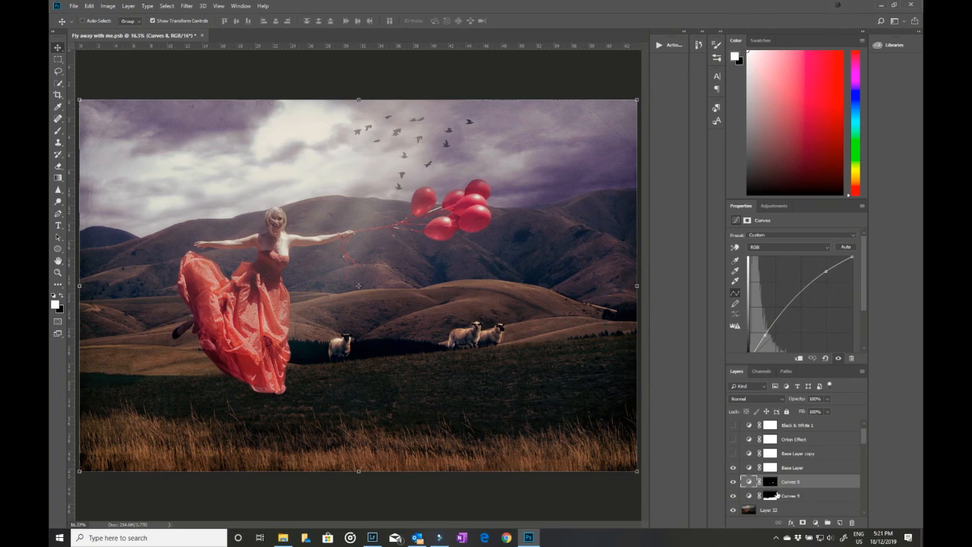
{"action": "left_click", "coordinate": [733, 440]}
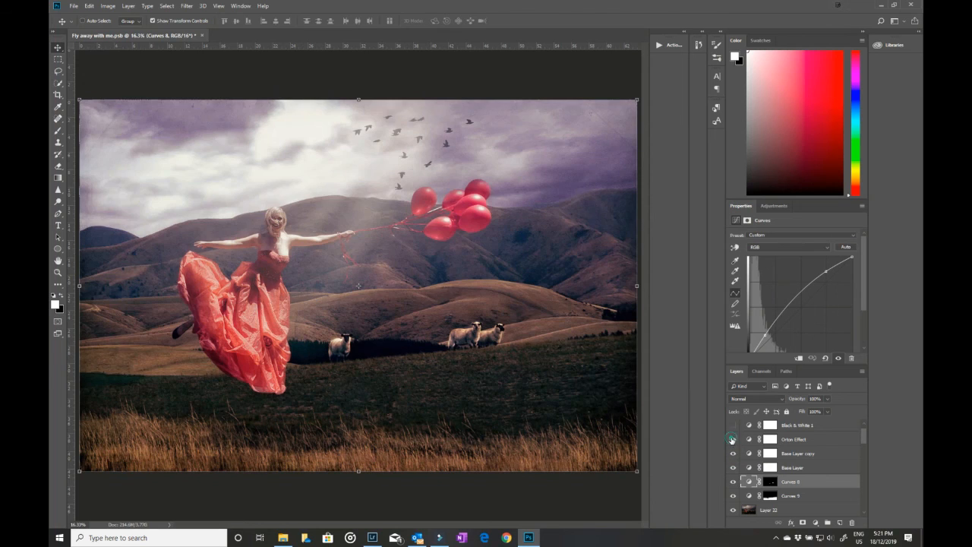
{"action": "left_click", "coordinate": [734, 440]}
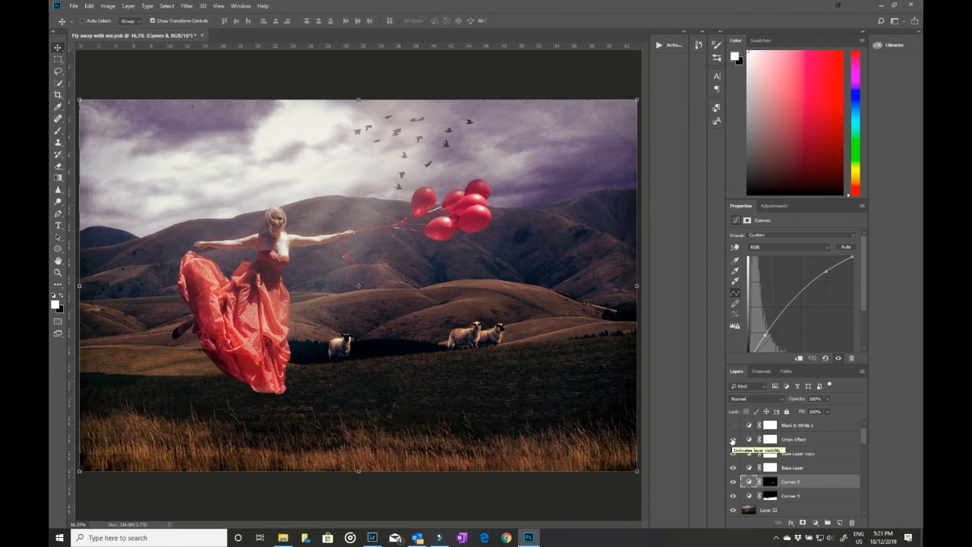
Step: Select the Orton Effect layer to show its Brightness/Contrast settings and try out its opacity
{"action": "left_click", "coordinate": [821, 446]}
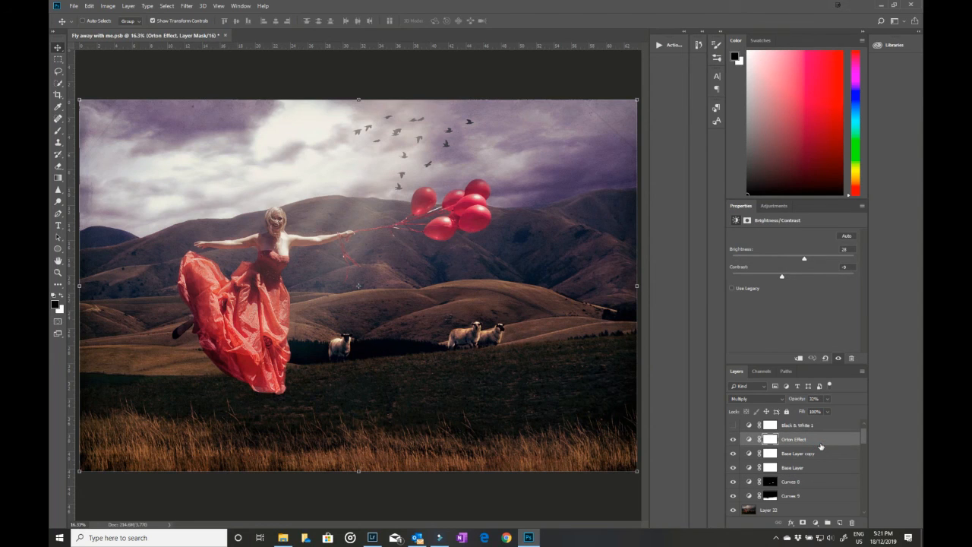
{"action": "left_click", "coordinate": [827, 399]}
{"action": "mouse_move", "coordinate": [827, 410]}
{"action": "left_mouse_down"}
{"action": "mouse_move", "coordinate": [876, 415]}
{"action": "mouse_move", "coordinate": [828, 414]}
{"action": "mouse_move", "coordinate": [827, 424]}
{"action": "left_mouse_up"}
Step: Turn on the Black & White 1 adjustment layer and select it to show its color sliders and Luminosity blending mode
{"action": "scroll", "coordinate": [796, 452], "scroll_direction": "up", "scroll_amount": 1}
{"action": "left_click", "coordinate": [732, 440]}
{"action": "left_click", "coordinate": [801, 442]}
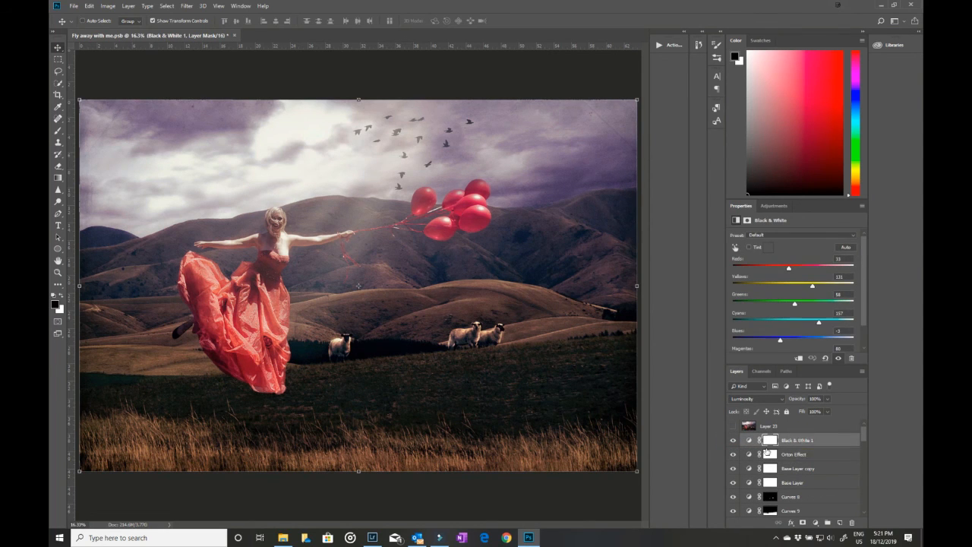
Step: Show the list of available adjustment layer types and close it without adding one
{"action": "left_click", "coordinate": [816, 524]}
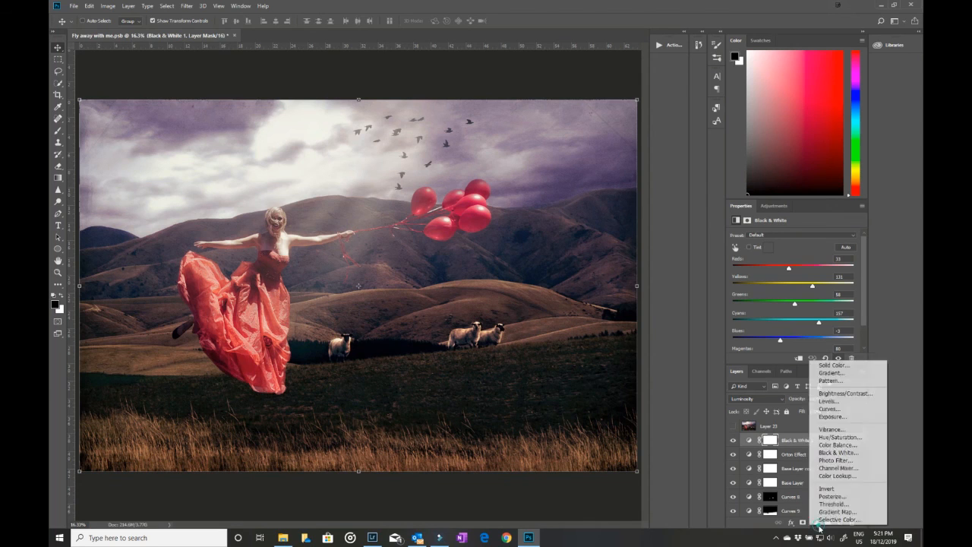
{"action": "left_click", "coordinate": [818, 524]}
{"action": "left_click", "coordinate": [817, 525]}
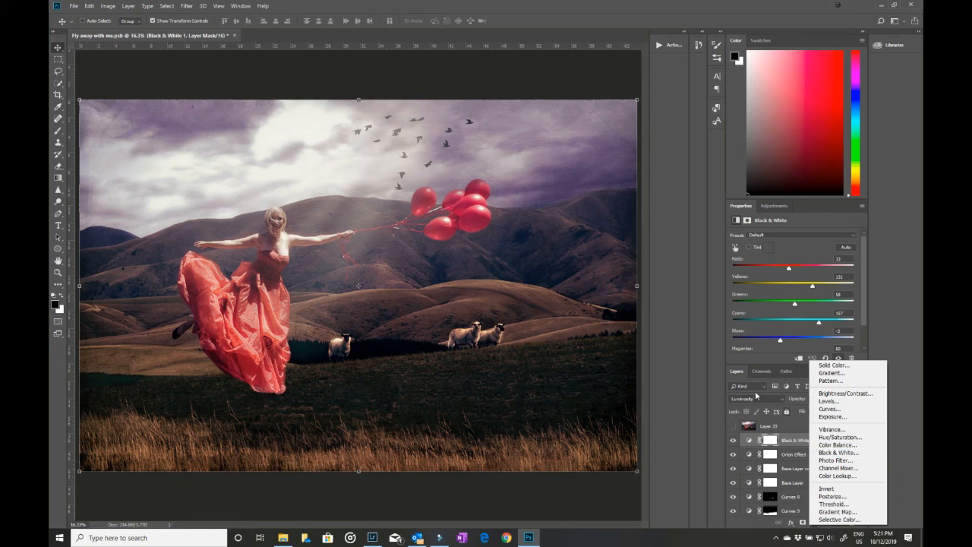
{"action": "left_click", "coordinate": [757, 401]}
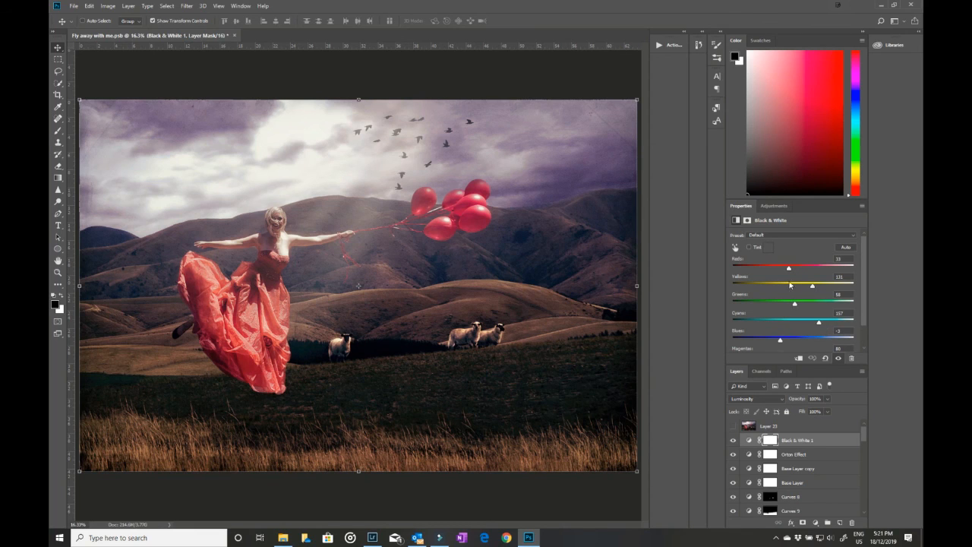
Step: Set Black & White 1's Reds to 16 and Greens to 88, and turn on Layer 23 above it
{"action": "mouse_move", "coordinate": [790, 271]}
{"action": "left_mouse_down"}
{"action": "mouse_move", "coordinate": [819, 271]}
{"action": "mouse_move", "coordinate": [757, 275]}
{"action": "mouse_move", "coordinate": [828, 271]}
{"action": "mouse_move", "coordinate": [786, 271]}
{"action": "left_mouse_up"}
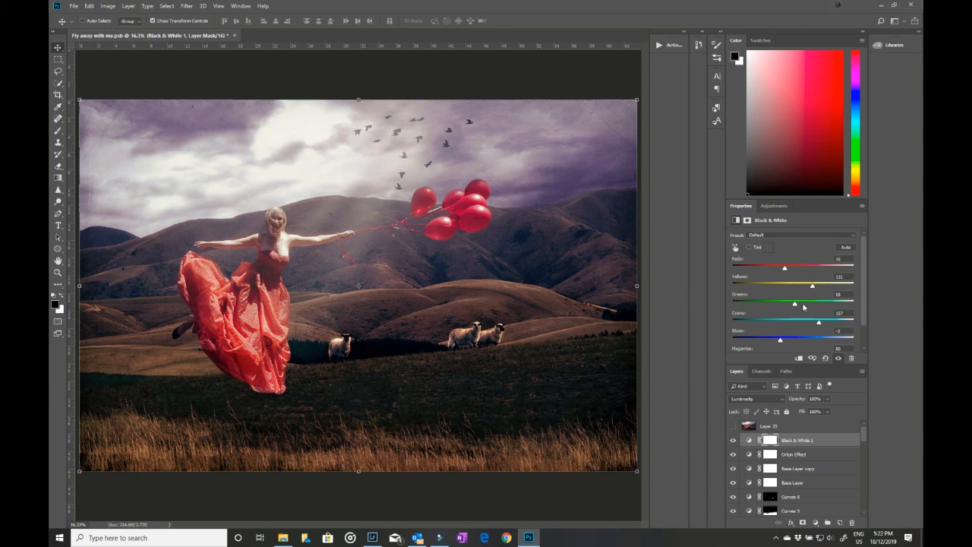
{"action": "mouse_move", "coordinate": [794, 304]}
{"action": "left_mouse_down"}
{"action": "mouse_move", "coordinate": [769, 305]}
{"action": "mouse_move", "coordinate": [803, 305]}
{"action": "left_mouse_up"}
{"action": "left_click", "coordinate": [735, 427]}
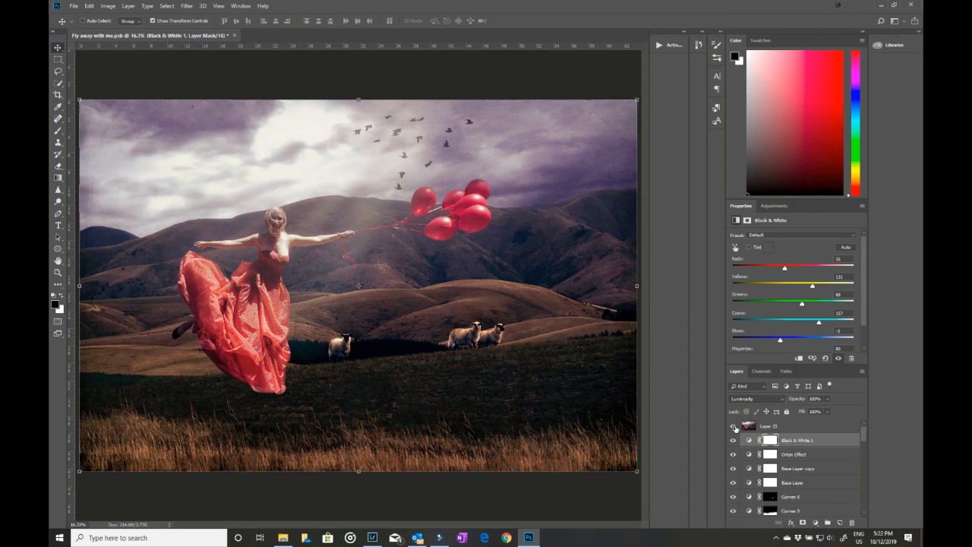